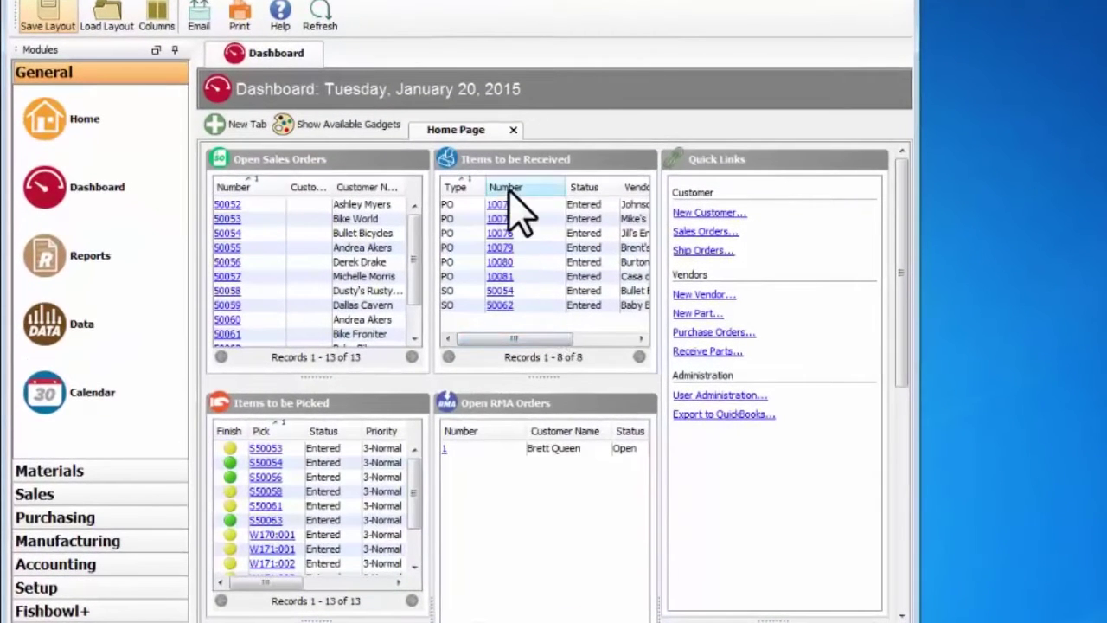
- Remove the Items to be Received, Quick Links, Open RMA Orders and Items to be Shipped gadgets from the Home Page dashboard
mouse_move(572, 163)
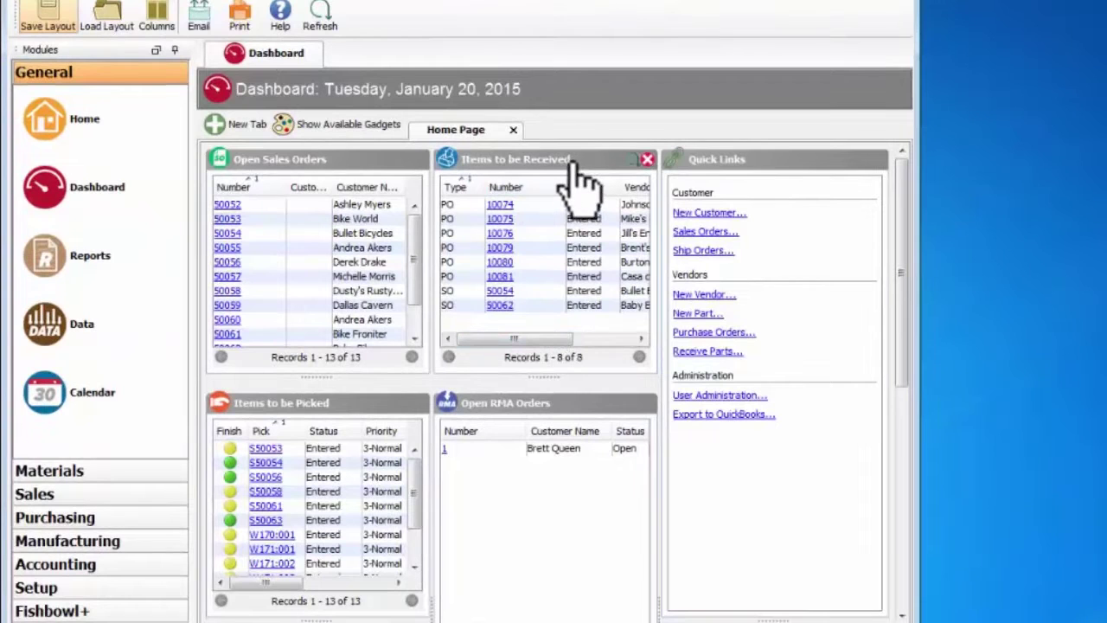
click(647, 160)
click(879, 159)
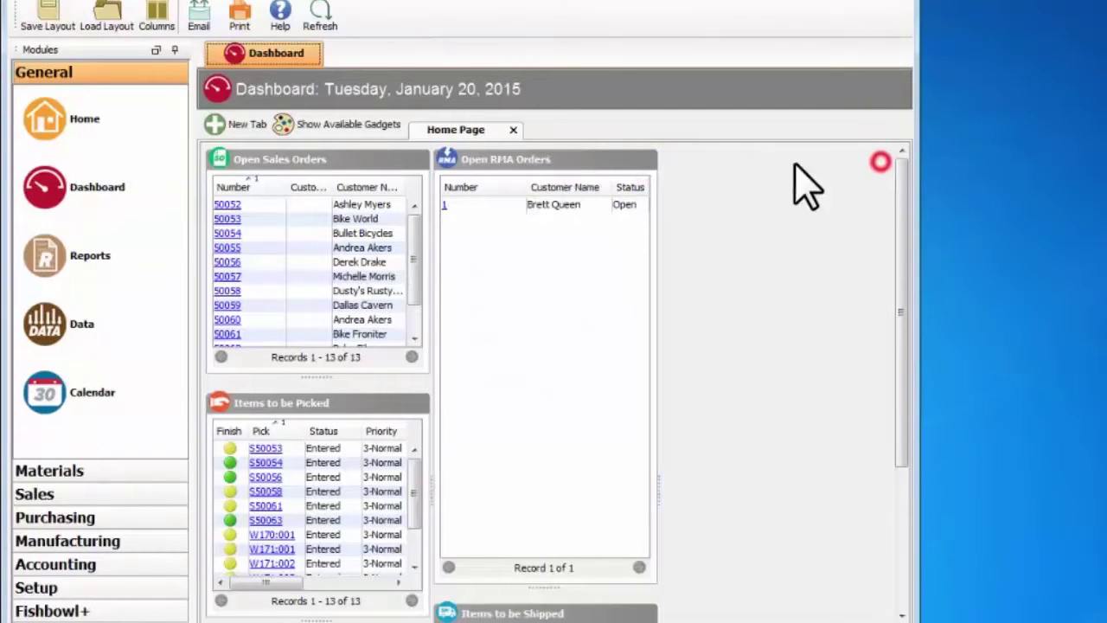
click(647, 159)
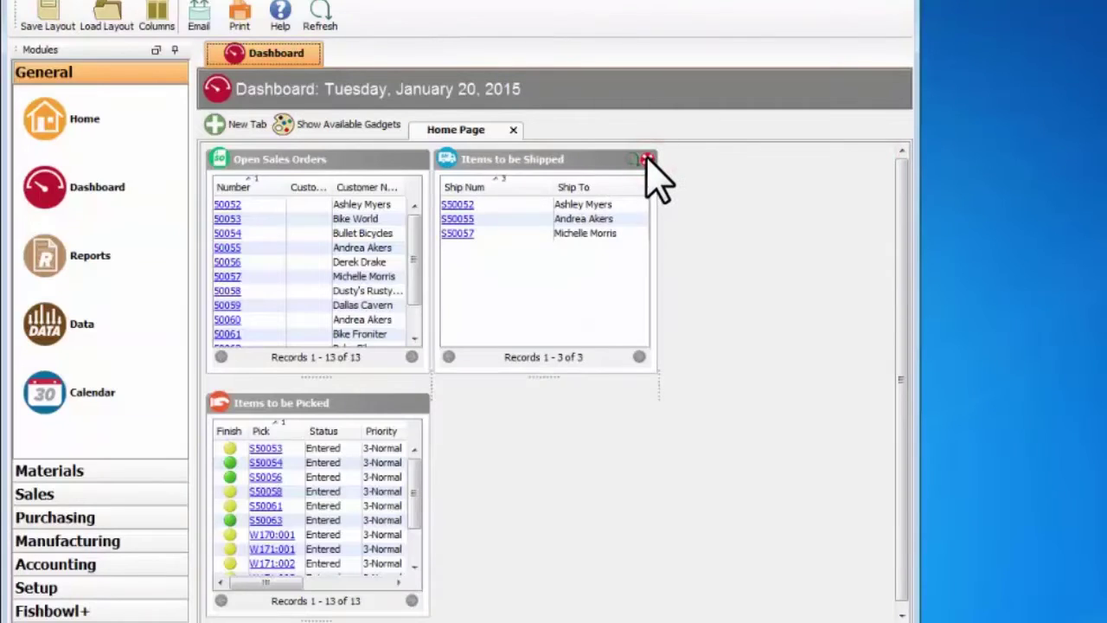
click(647, 159)
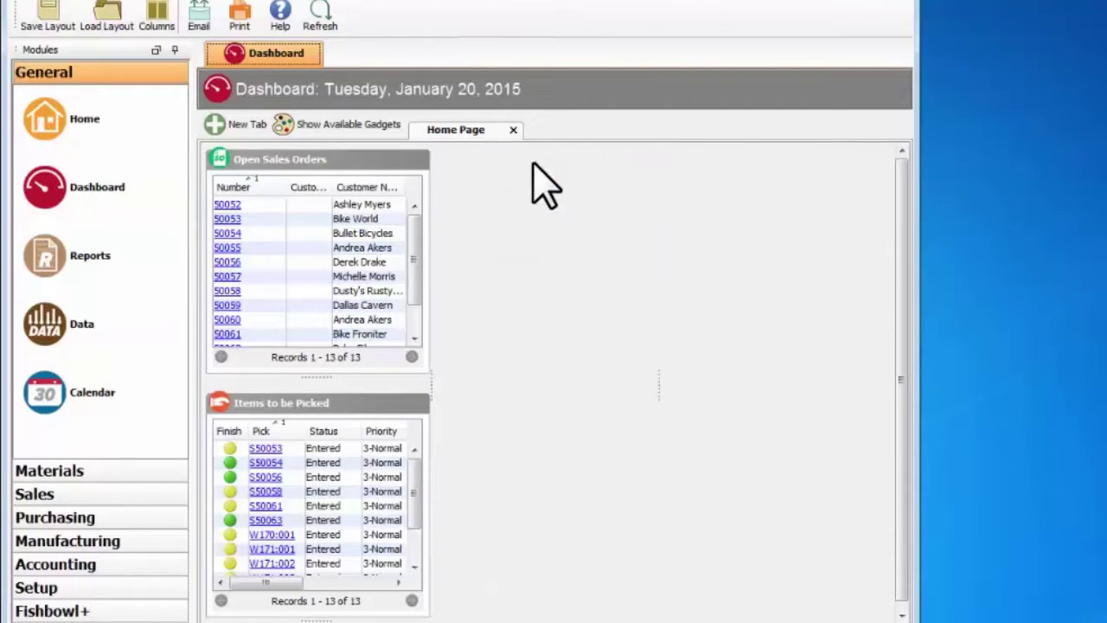
- Show the available gadgets, and try adding Open Purchase Orders and a second Items to be Picked to the Home Page before removing both
click(337, 126)
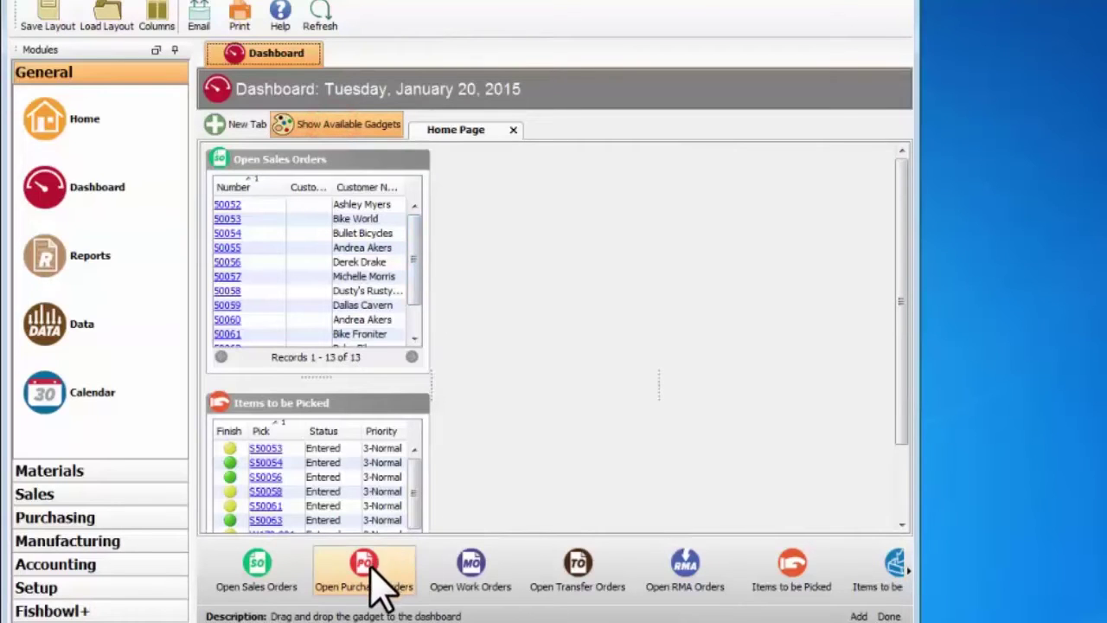
drag(388, 571, 498, 286)
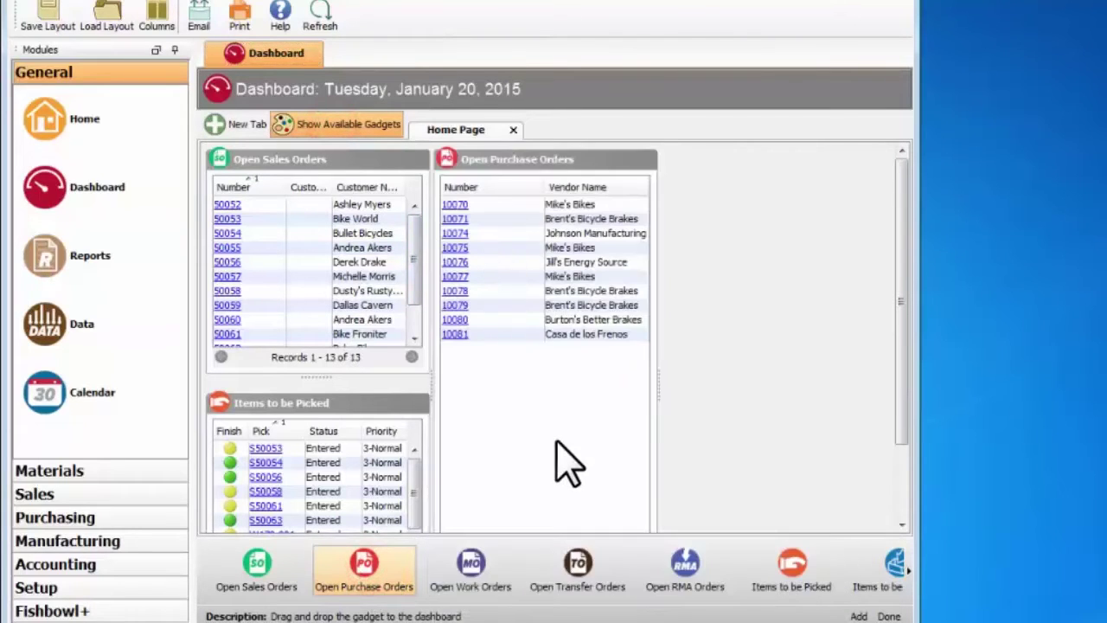
click(778, 558)
drag(776, 554, 727, 290)
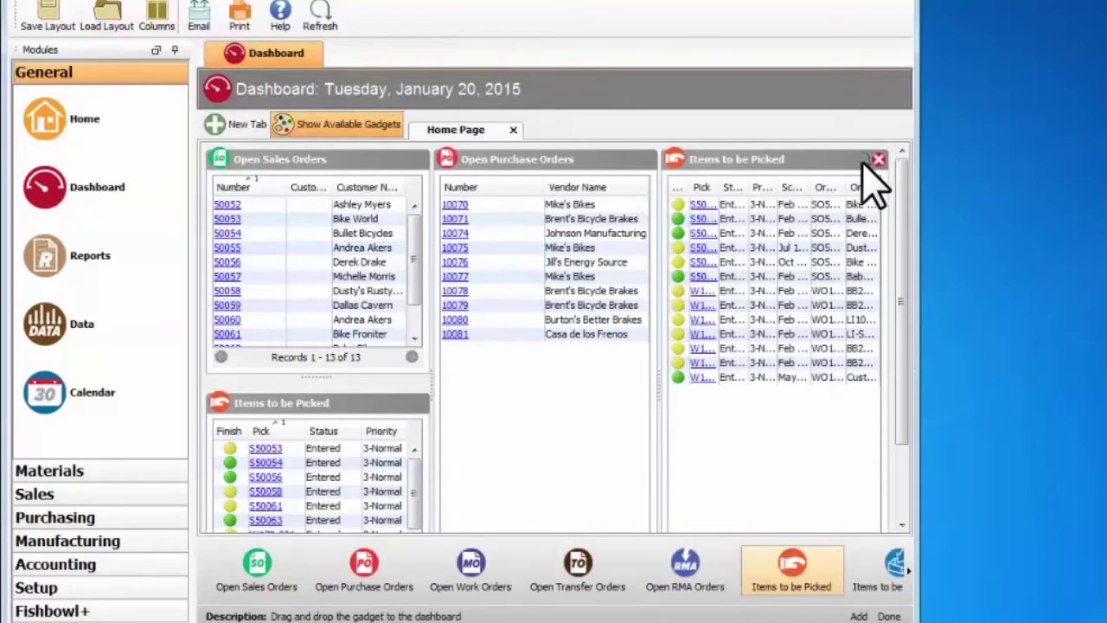
click(878, 160)
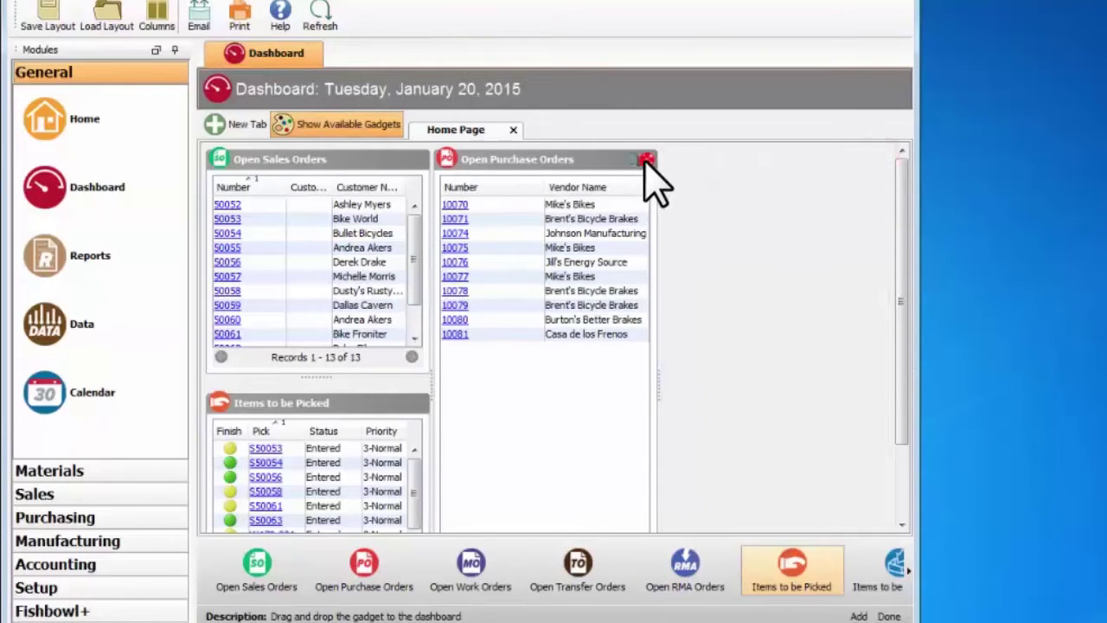
click(647, 160)
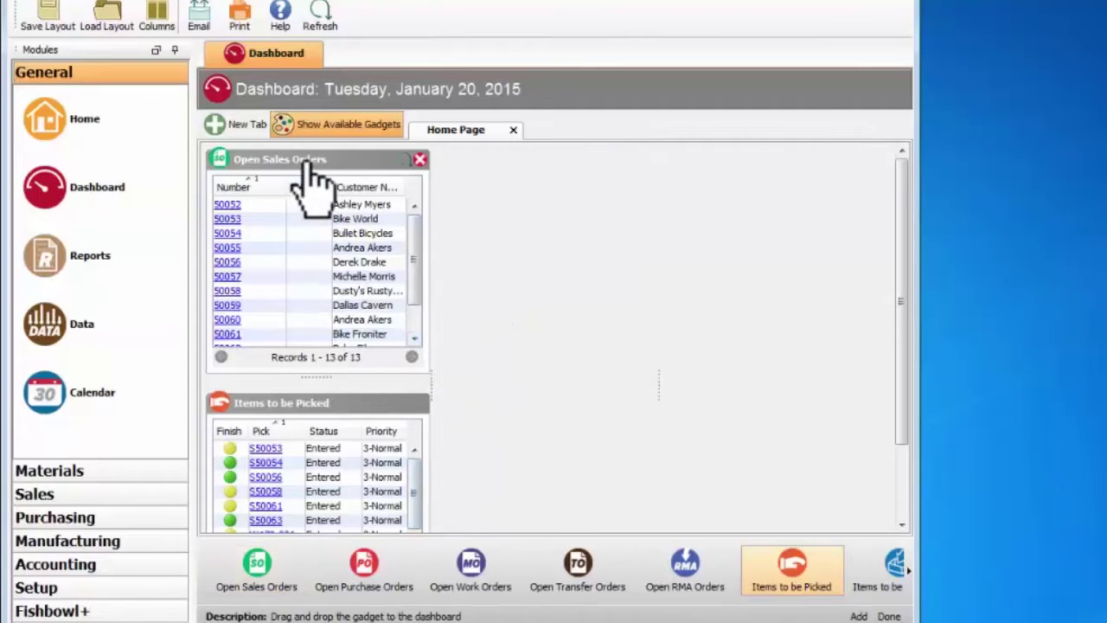
- Try adding the Open Purchase Orders and Open RMA Orders gadgets to the Home Page, and remove both again
drag(366, 582, 506, 420)
drag(683, 569, 695, 296)
click(878, 159)
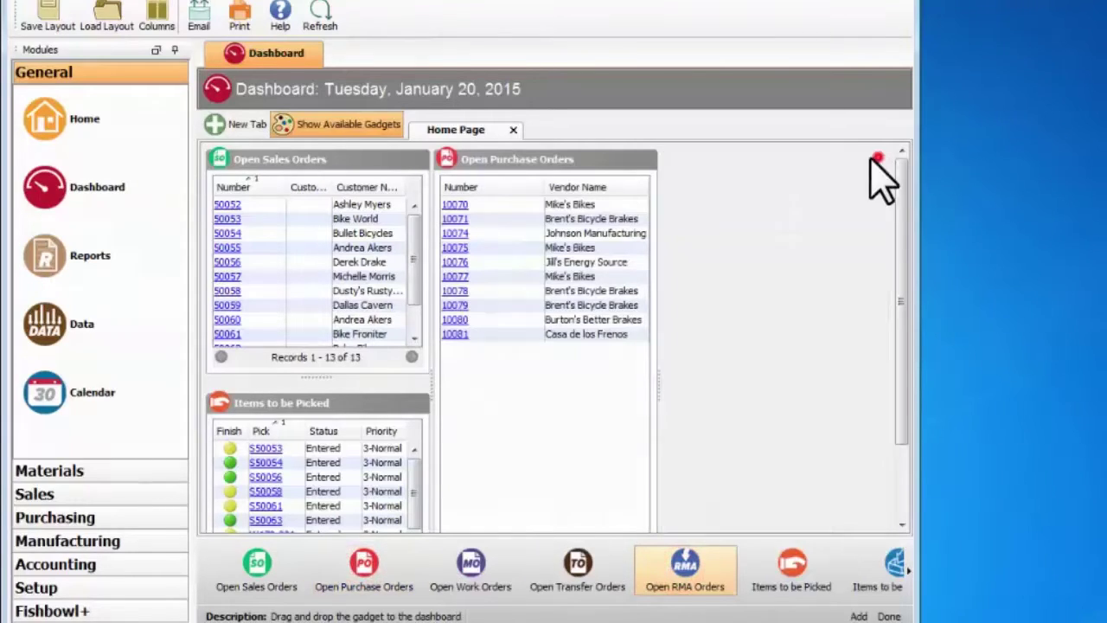
click(650, 161)
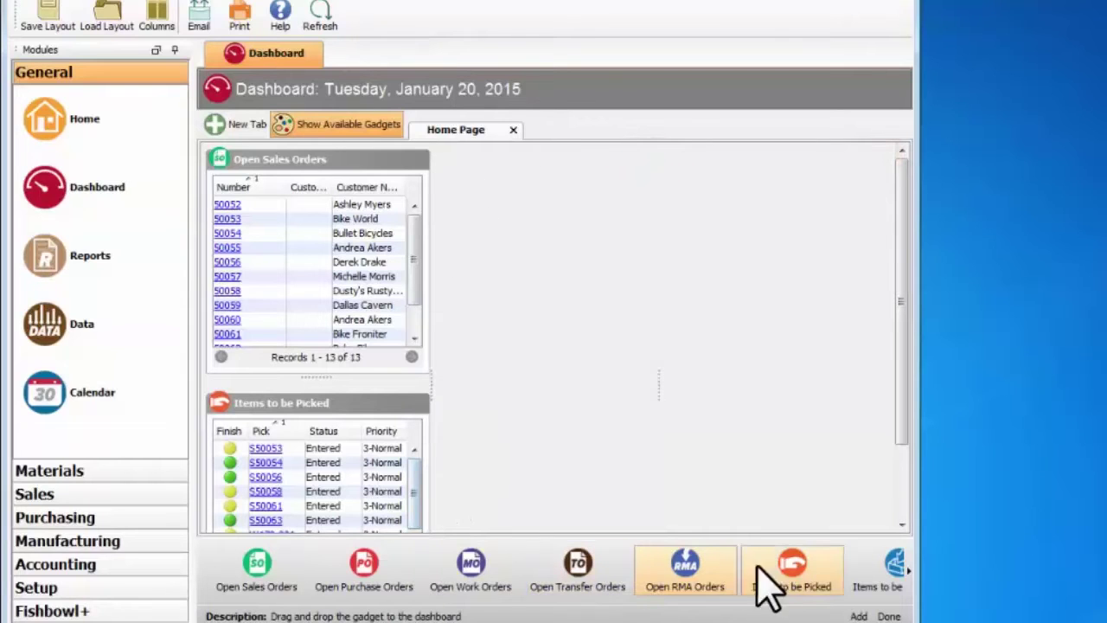
- Try adding the Items to be Received and Items to be Shipped gadgets to the Home Page, and remove both again
drag(868, 571, 583, 203)
click(908, 568)
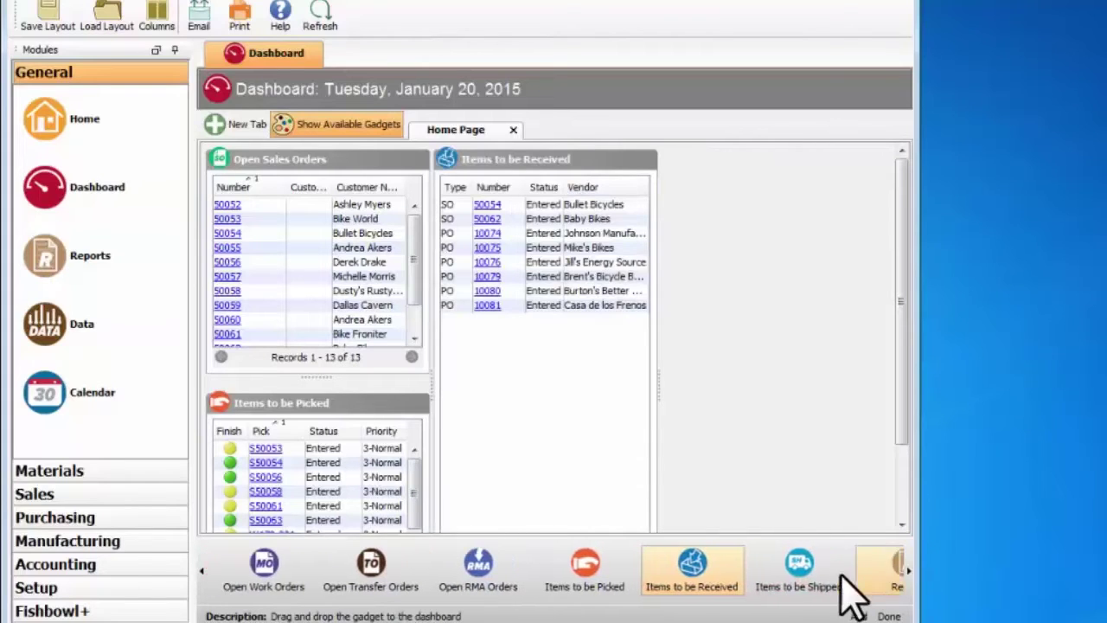
drag(819, 556, 802, 317)
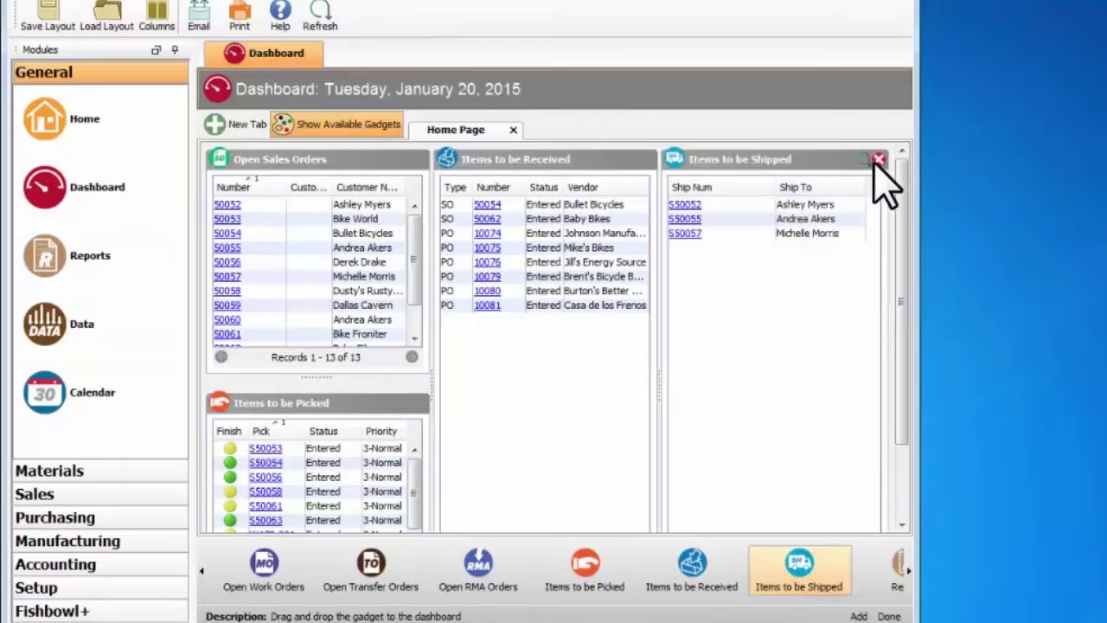
click(877, 159)
click(649, 160)
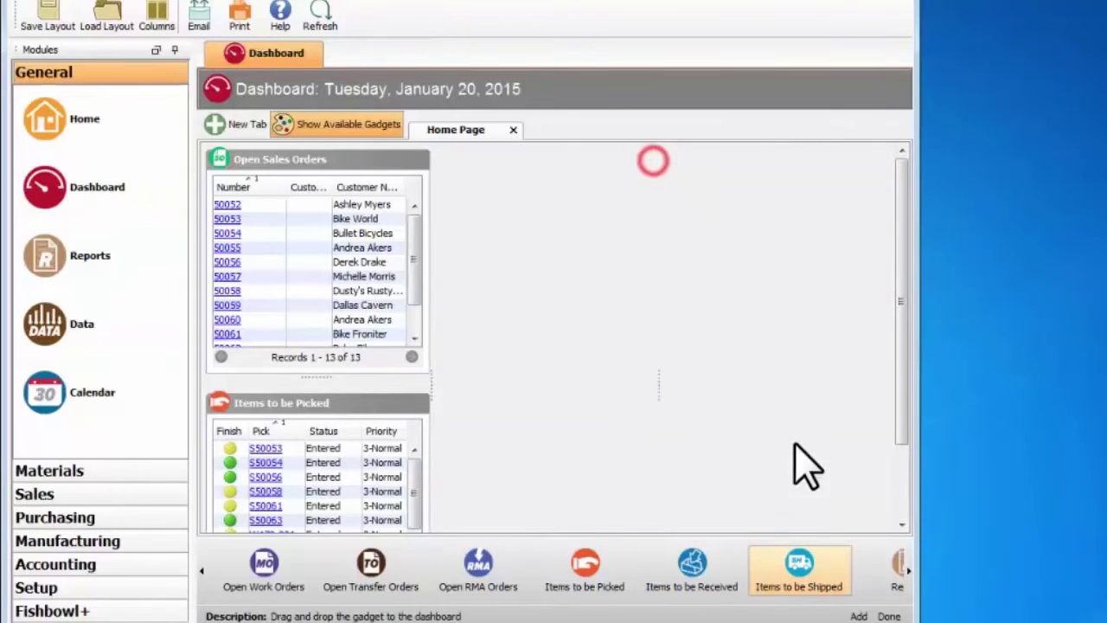
- Add a Report gadget beside Open Sales Orders and have it display the Sales Order Summary report from the Sales Order folder
click(910, 572)
drag(857, 578, 672, 267)
click(638, 189)
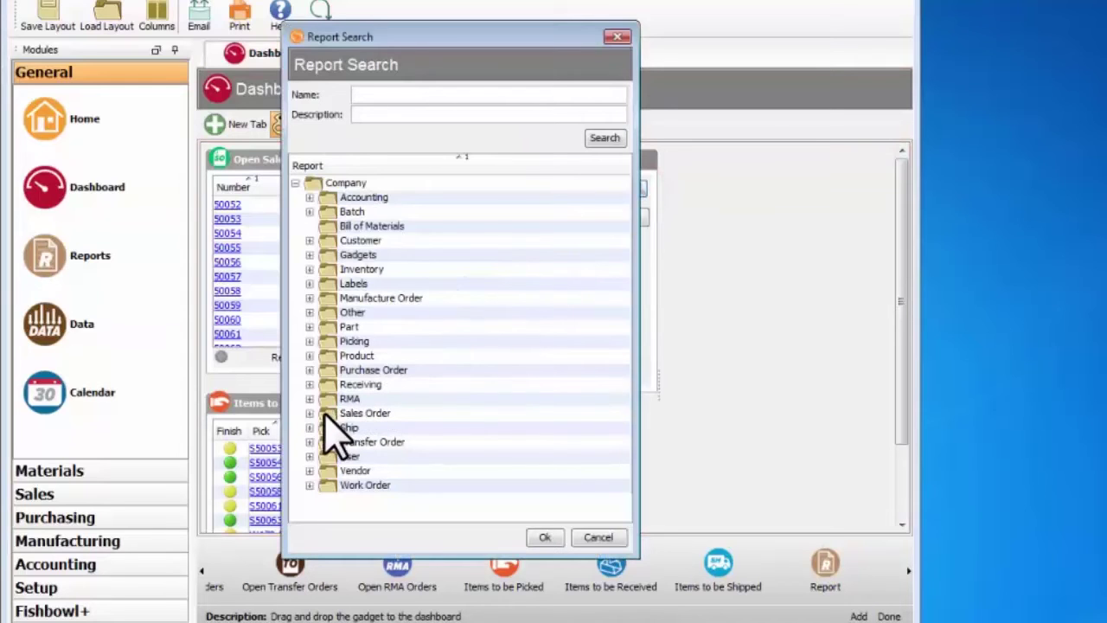
click(315, 414)
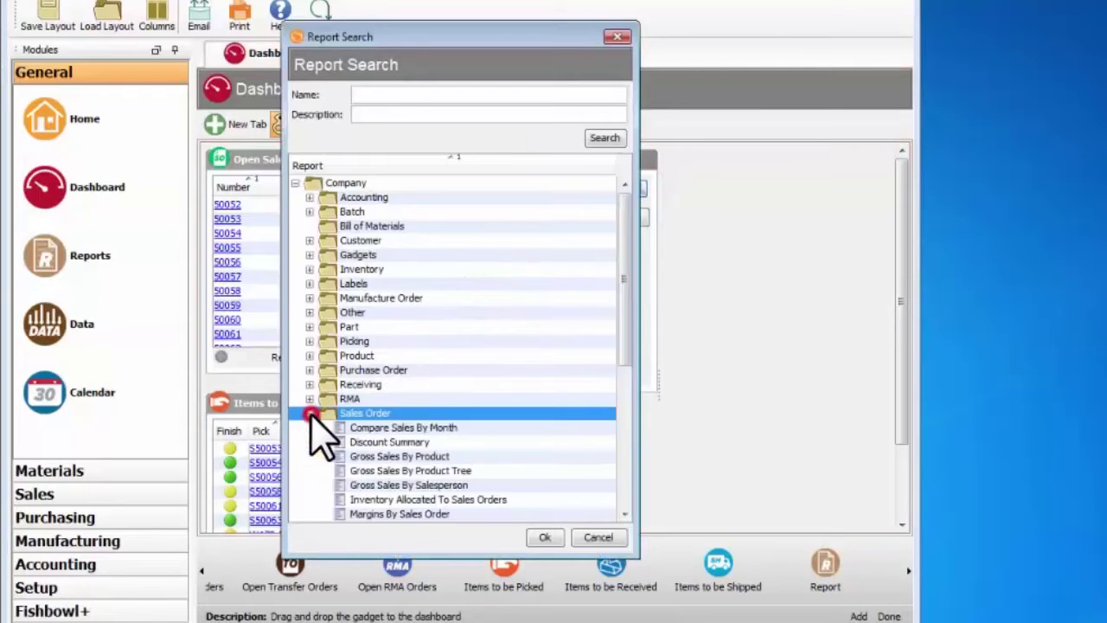
click(473, 486)
scroll(474, 489, down, 4)
double_click(450, 471)
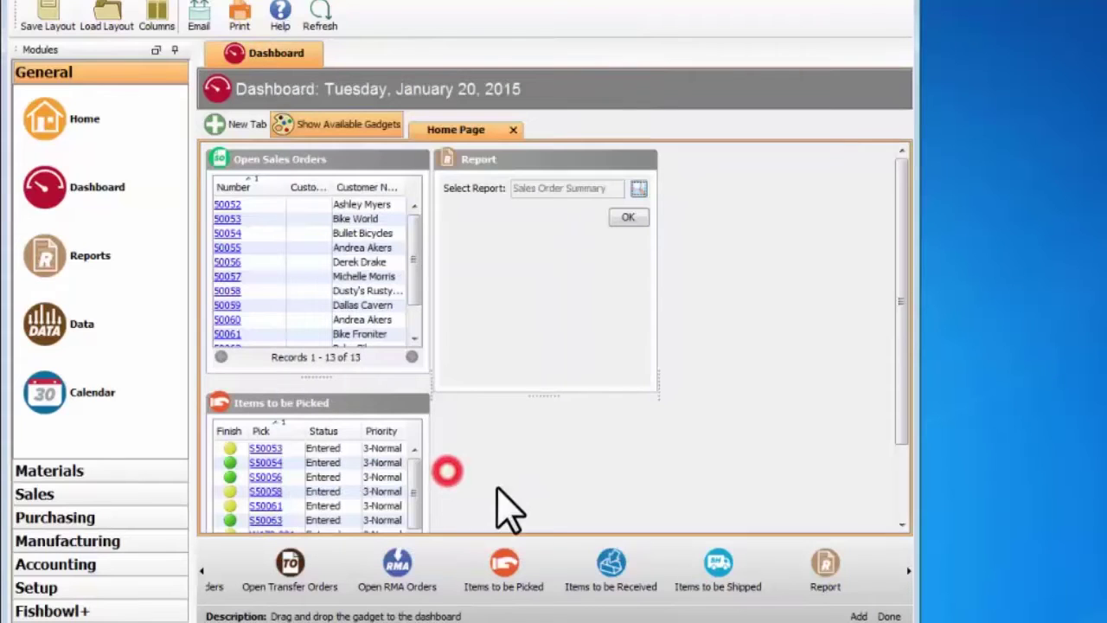
click(631, 216)
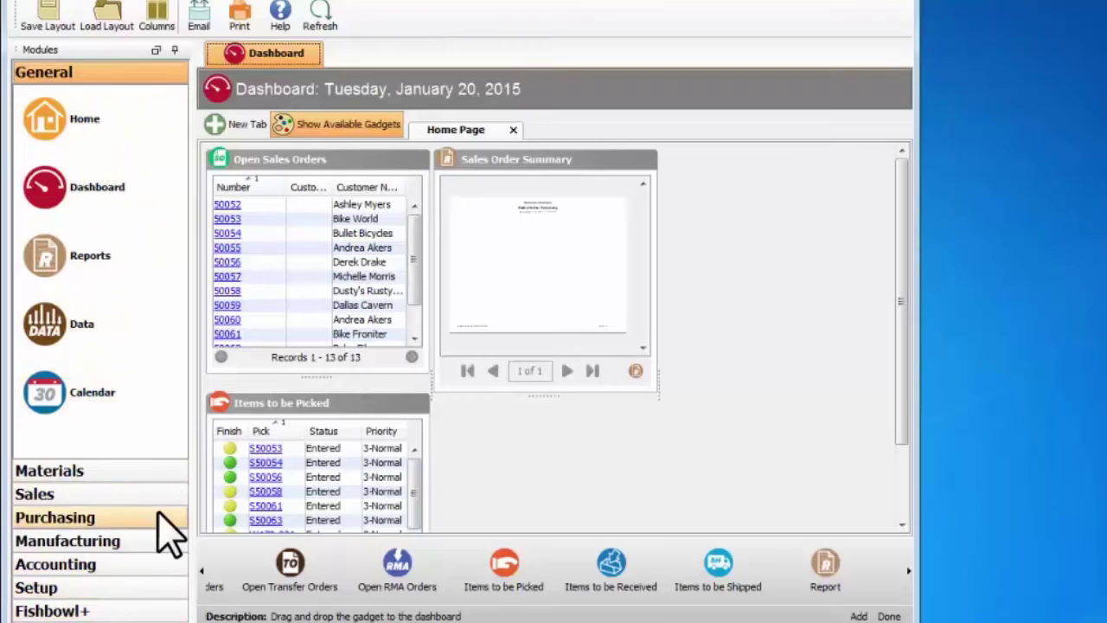
- Open the User module from the Setup group
click(169, 588)
scroll(130, 545, down, 3)
scroll(121, 524, down, 4)
click(112, 502)
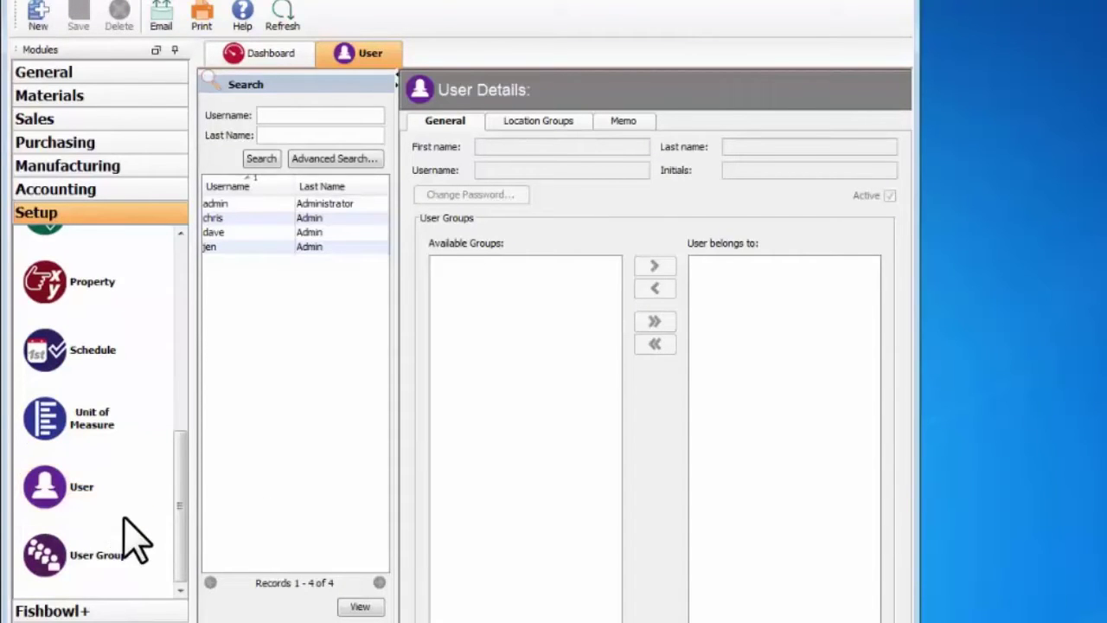
- Open the Part module from Materials, Purchase Order from Purchasing and Customer from Sales alongside the modules already open
click(117, 98)
click(102, 155)
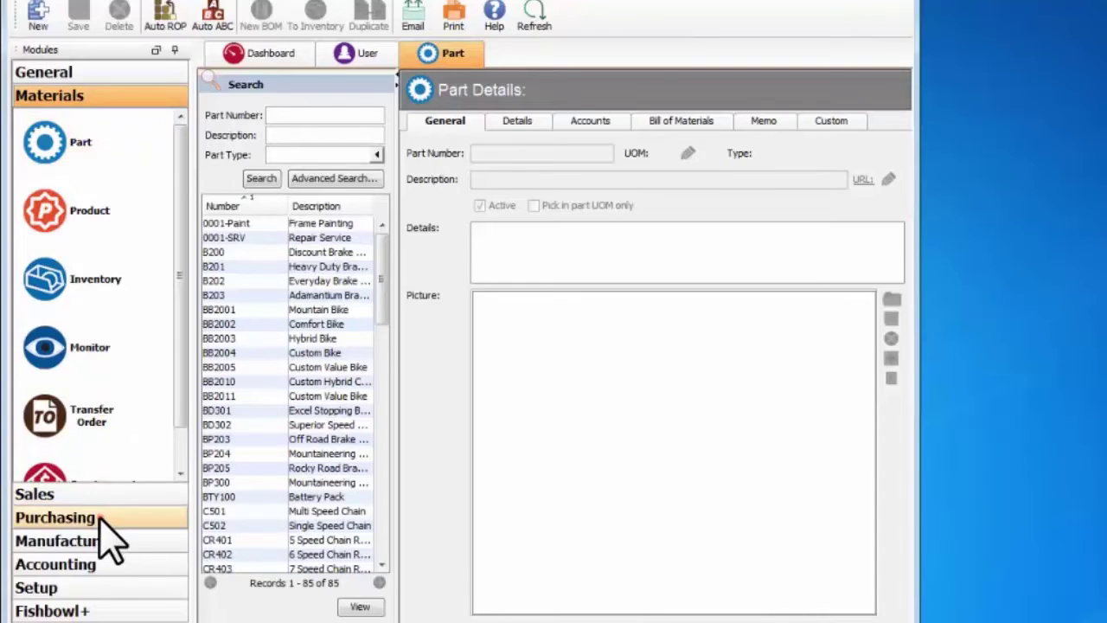
click(100, 519)
click(95, 194)
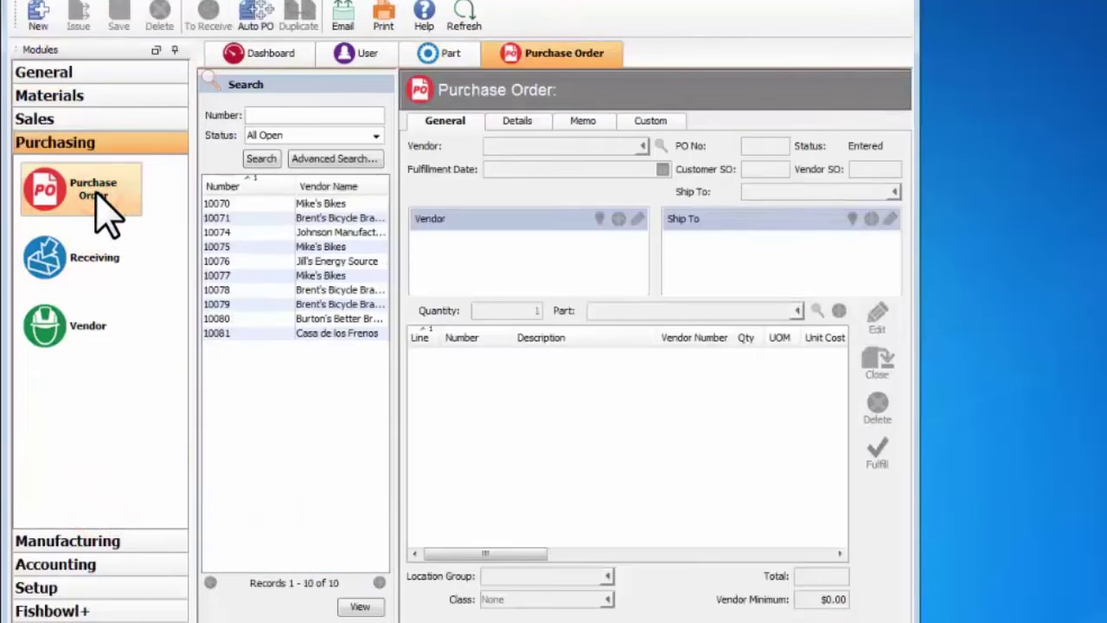
click(99, 118)
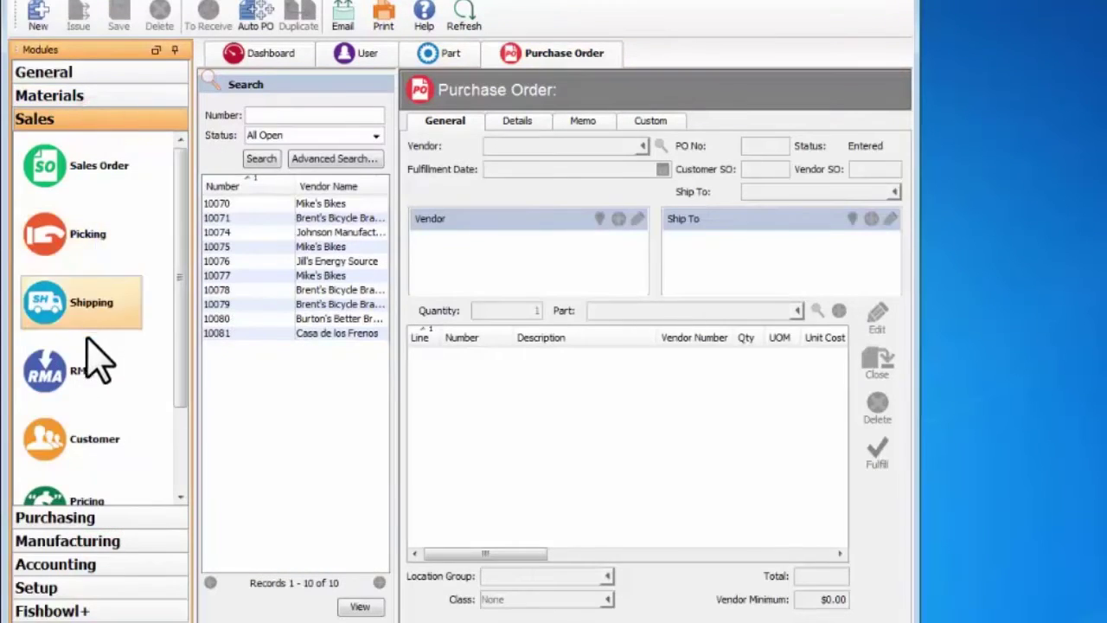
click(93, 446)
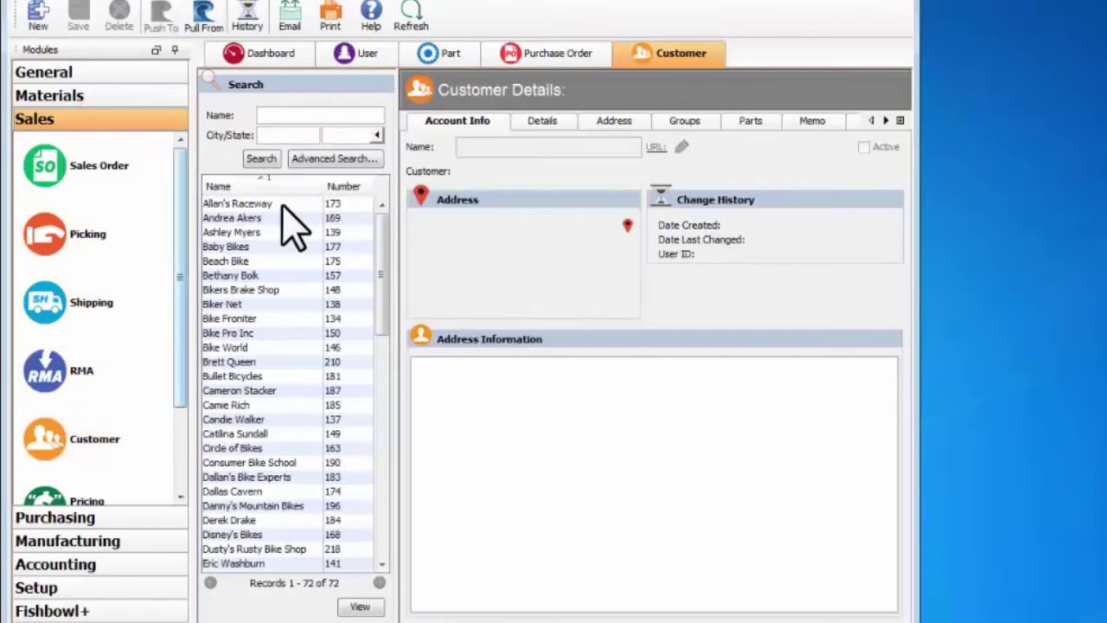
- Switch back and forth among the open User, Part, Purchase Order and Customer modules to view each one
click(364, 54)
click(439, 54)
click(562, 57)
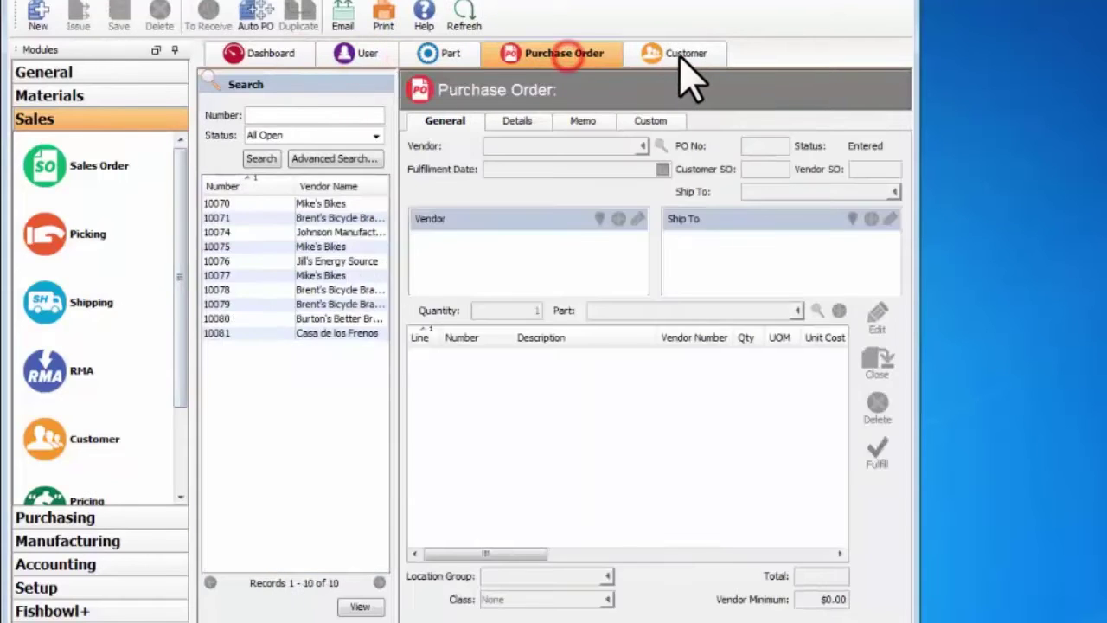
click(680, 57)
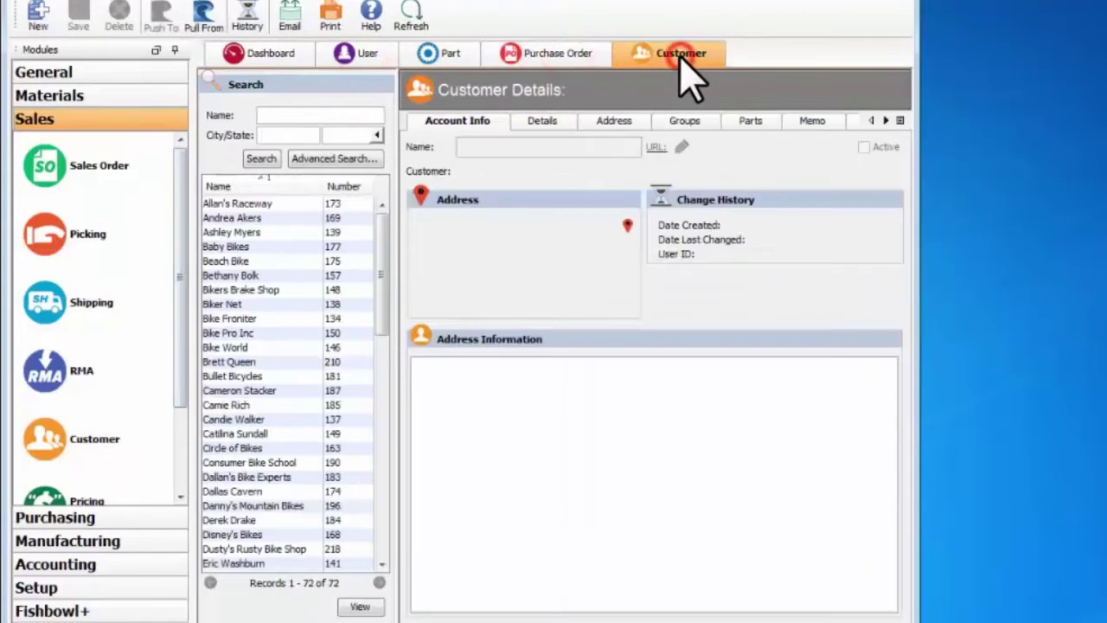
click(563, 55)
click(451, 56)
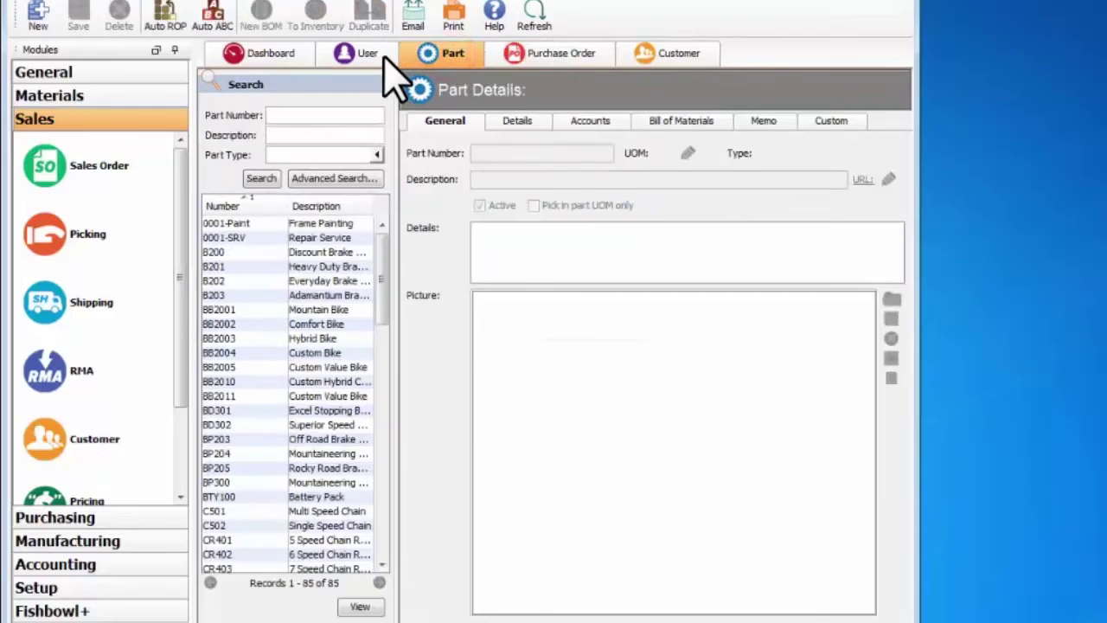
click(372, 56)
click(448, 56)
click(519, 58)
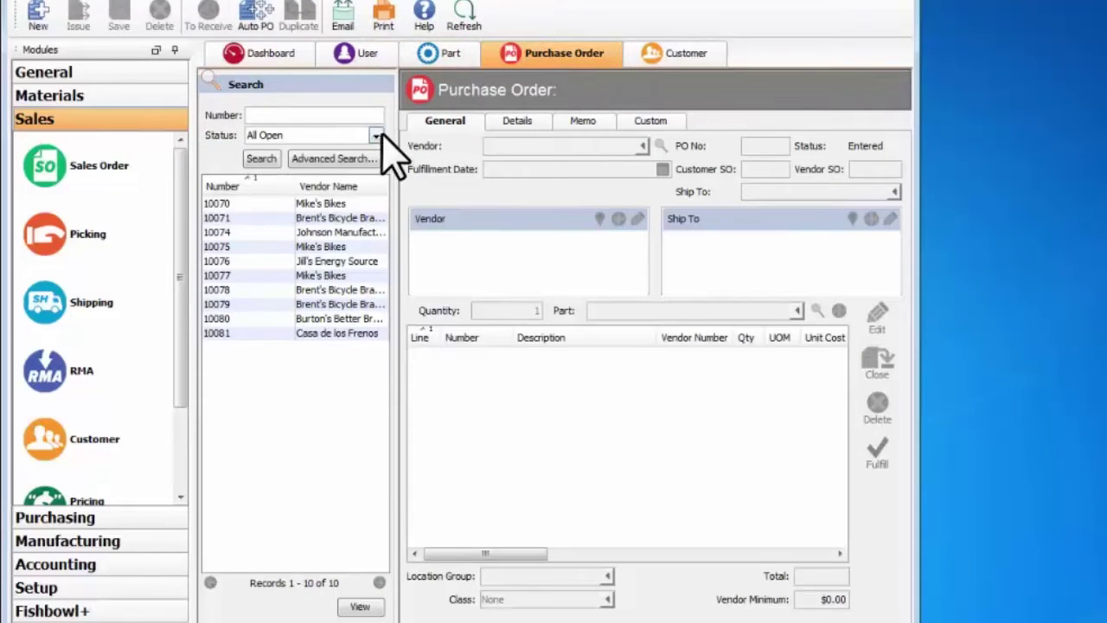
- Open the Sales Order module, revisit Purchase Order through the Purchasing group, and return to Sales Order through the Sales group
click(87, 173)
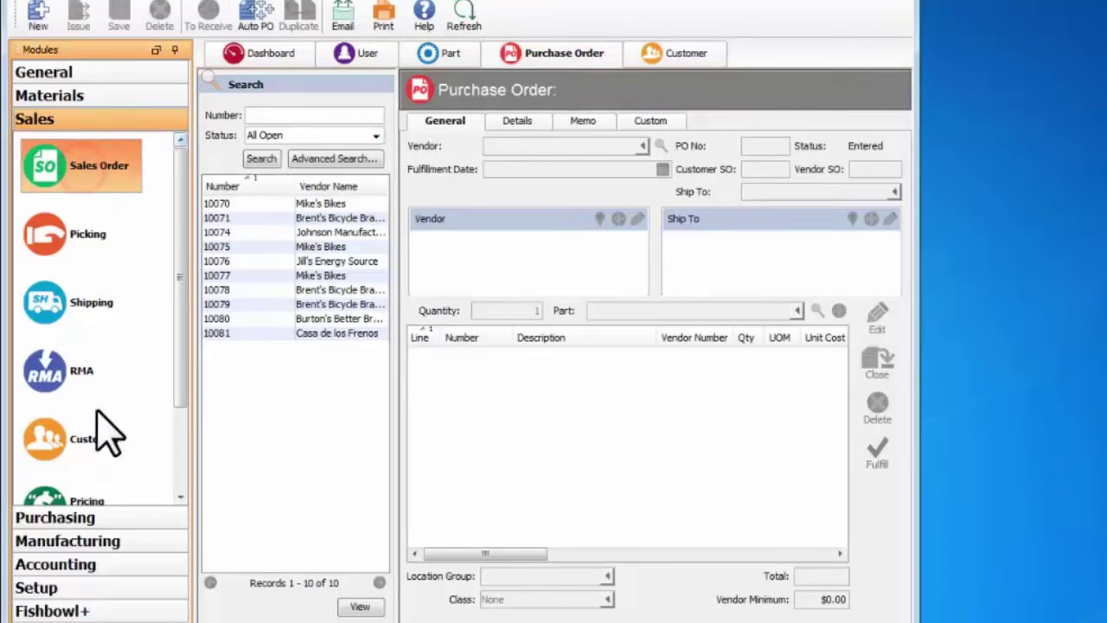
click(104, 515)
click(97, 190)
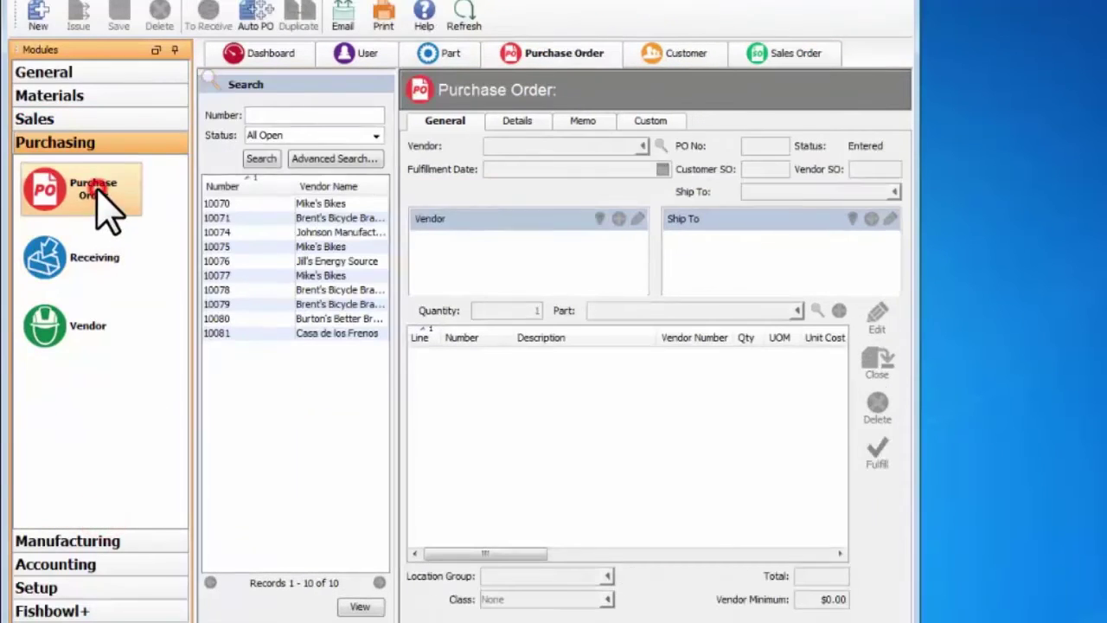
click(89, 117)
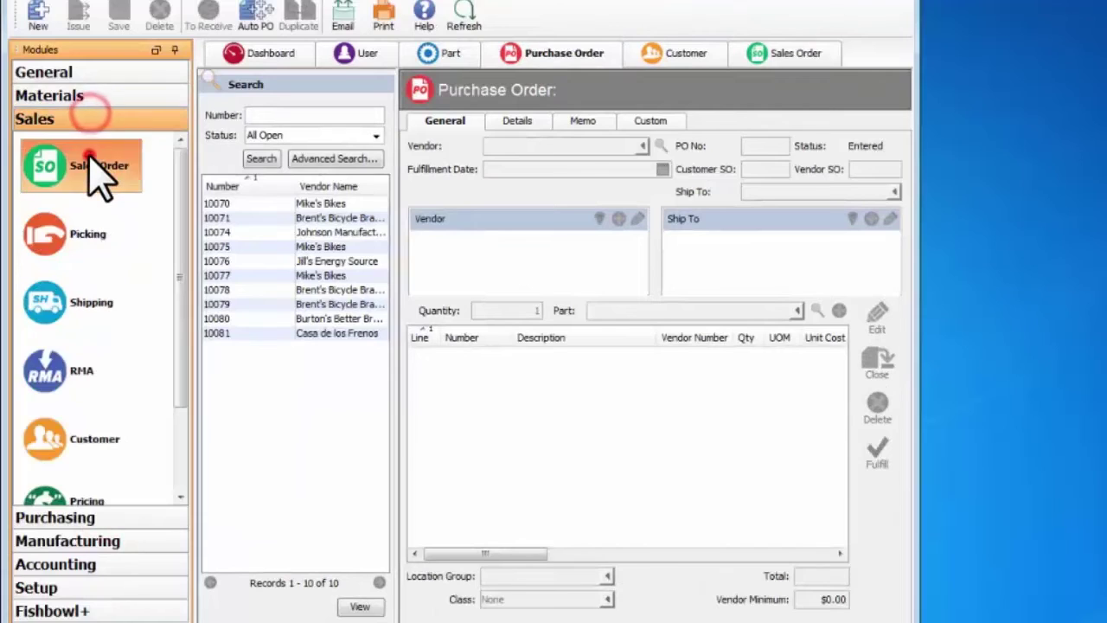
click(95, 160)
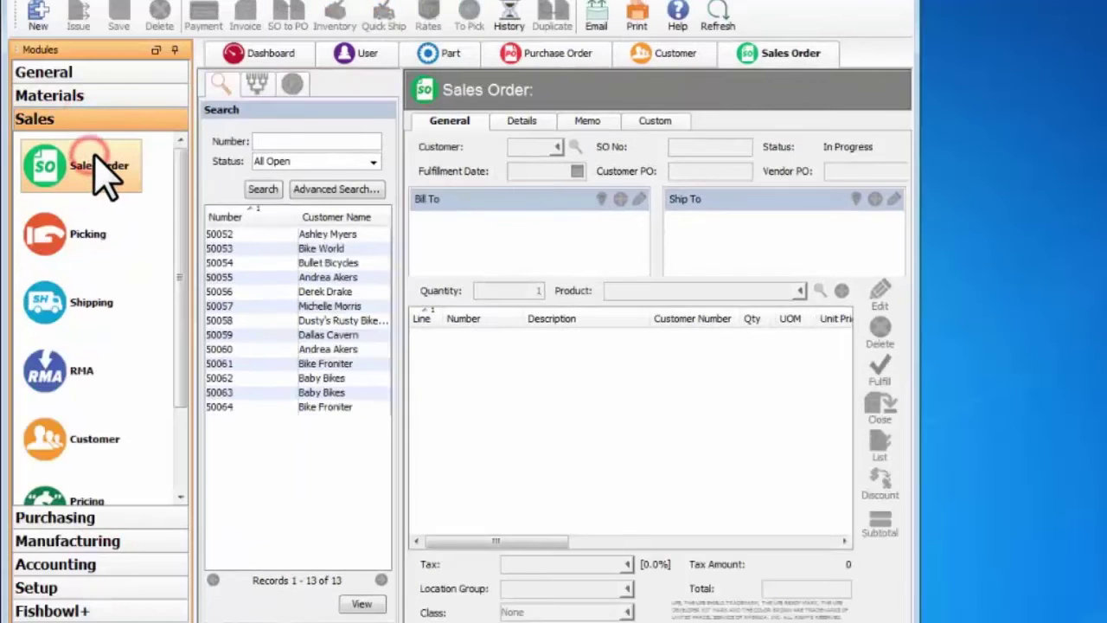
- Alternate between the open Purchase Order and Sales Order modules to compare them
click(562, 53)
click(765, 56)
click(588, 54)
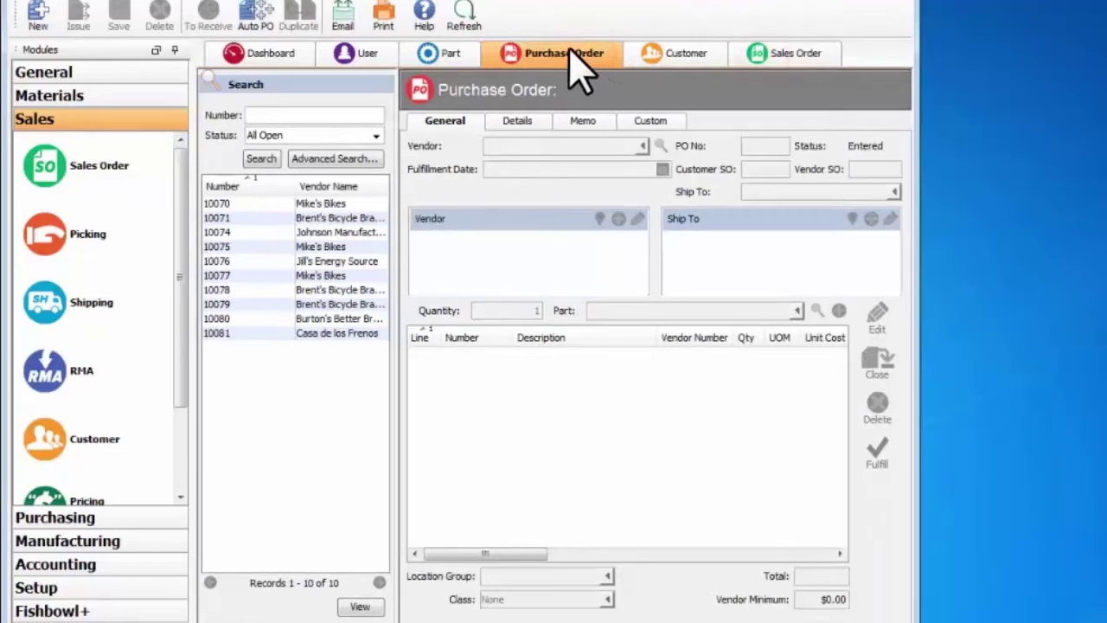
- Close the Sales Order module, and close all other open modules except the Dashboard
right_click(778, 68)
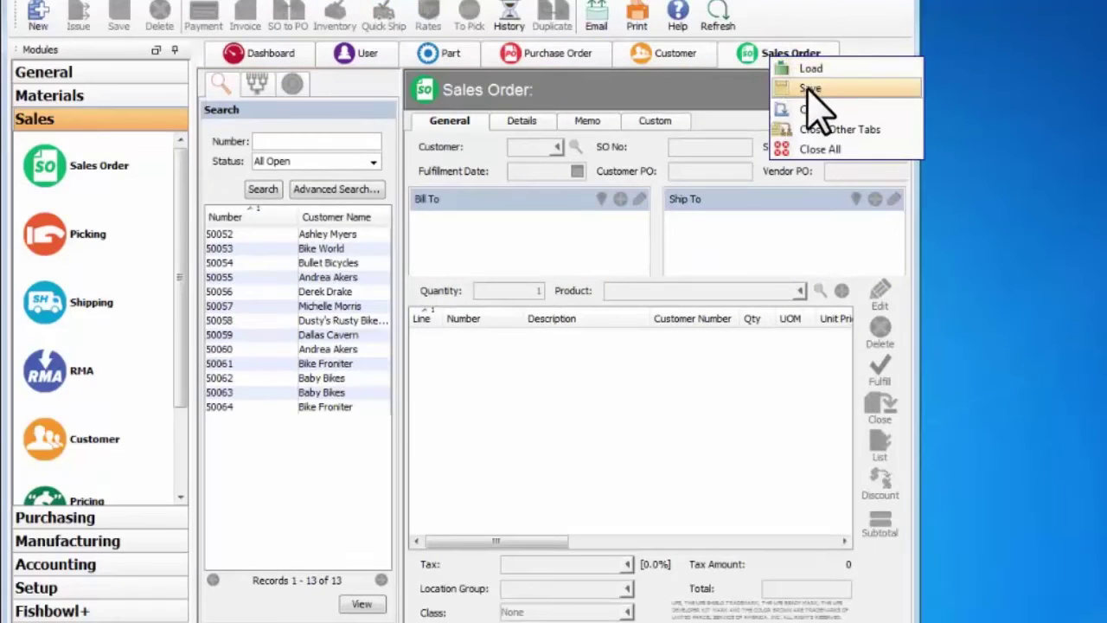
click(808, 109)
right_click(292, 59)
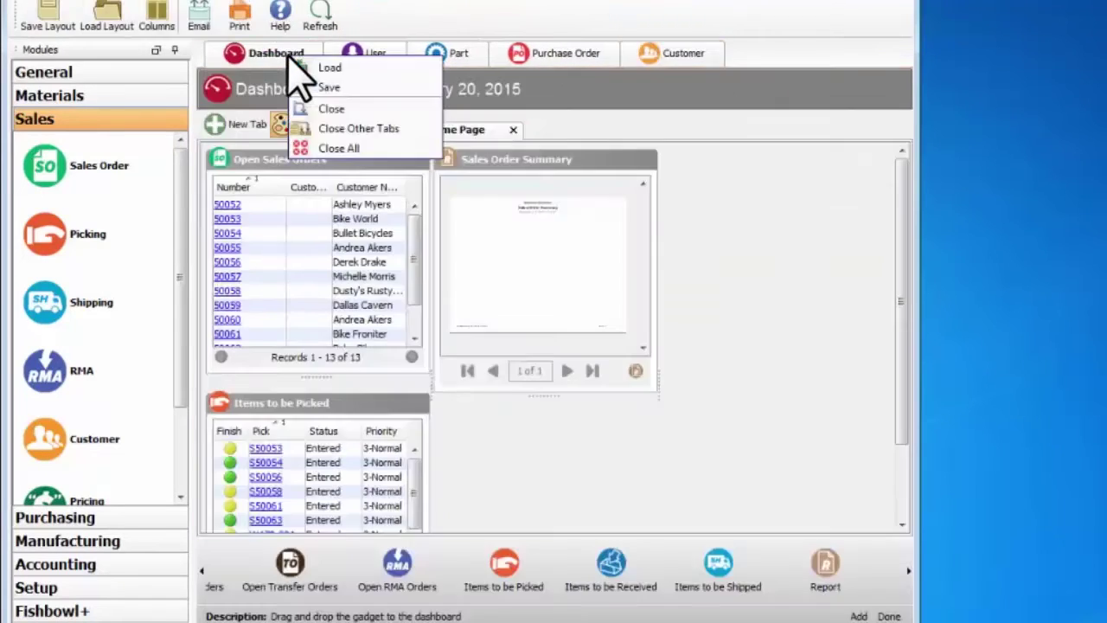
click(399, 128)
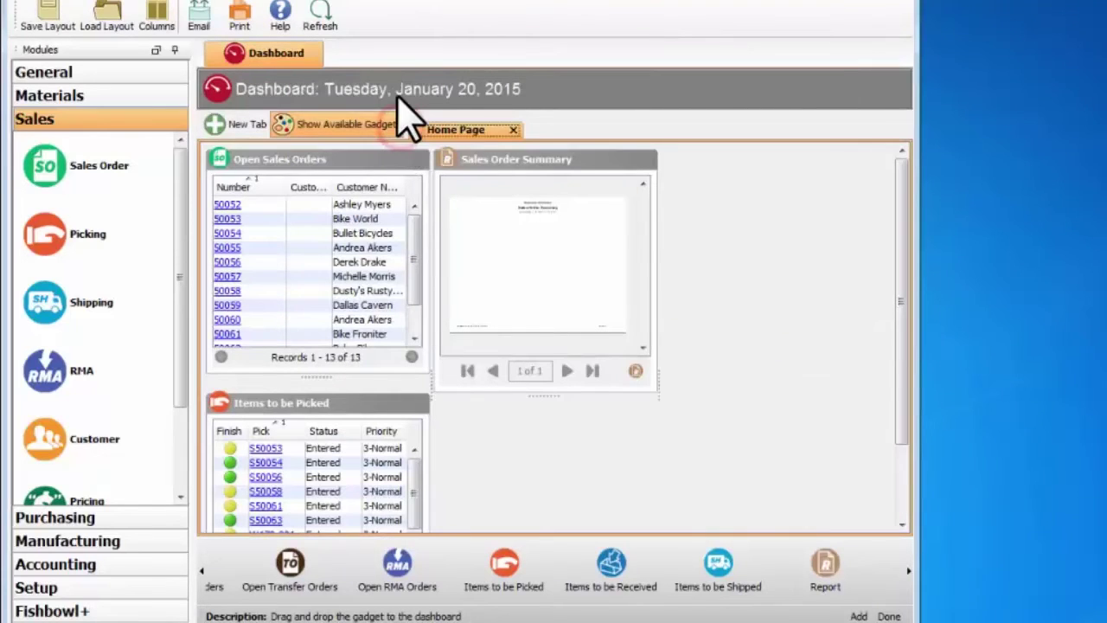
- Close all open modules, and open the Purchase Order, Customer and Dashboard modules
right_click(299, 55)
click(340, 144)
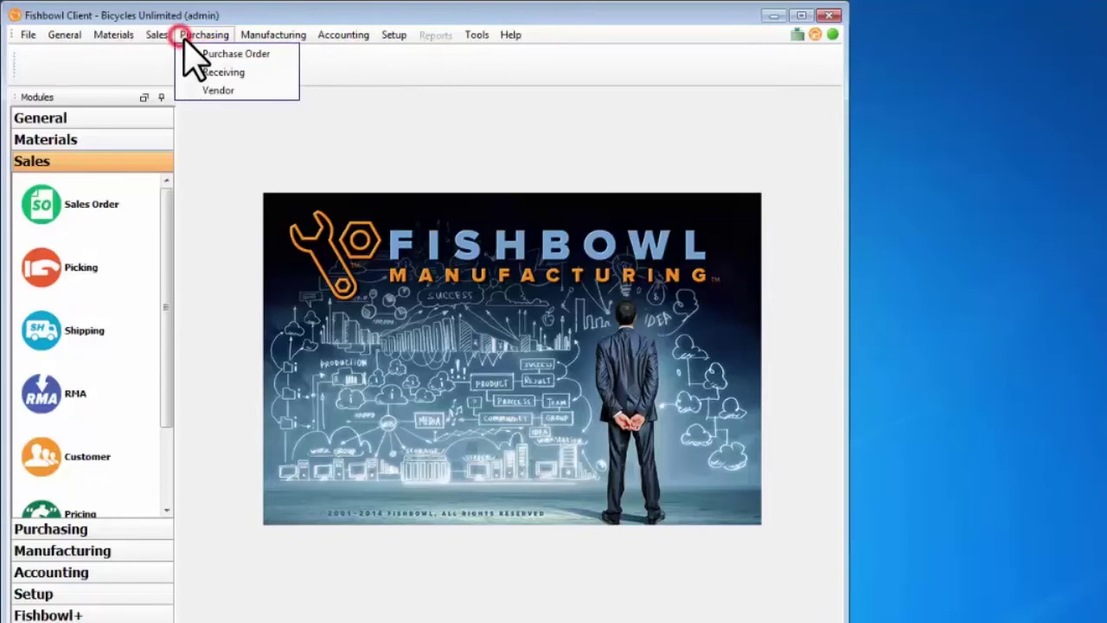
click(220, 54)
click(157, 34)
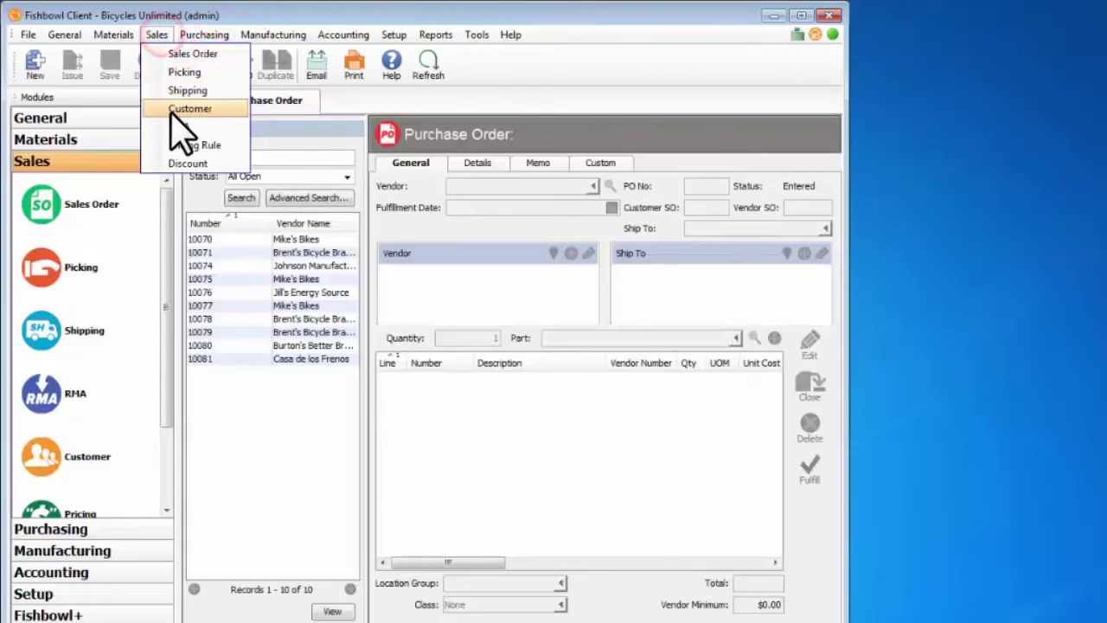
click(173, 109)
click(64, 35)
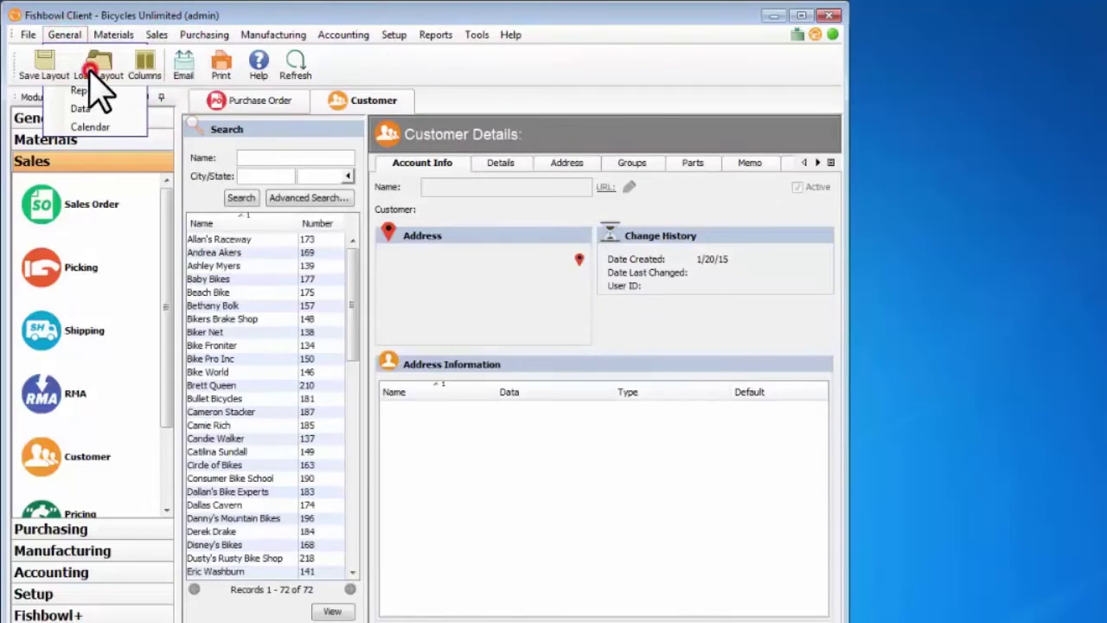
click(90, 71)
- View the Customer module, and close all open modules except the Dashboard
click(381, 99)
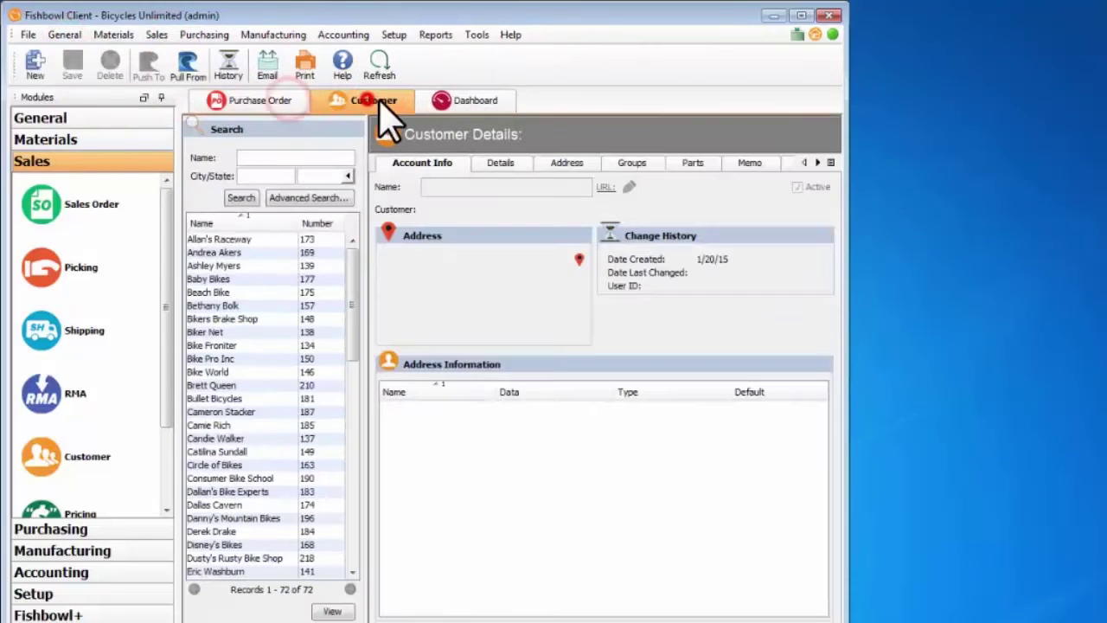
right_click(460, 101)
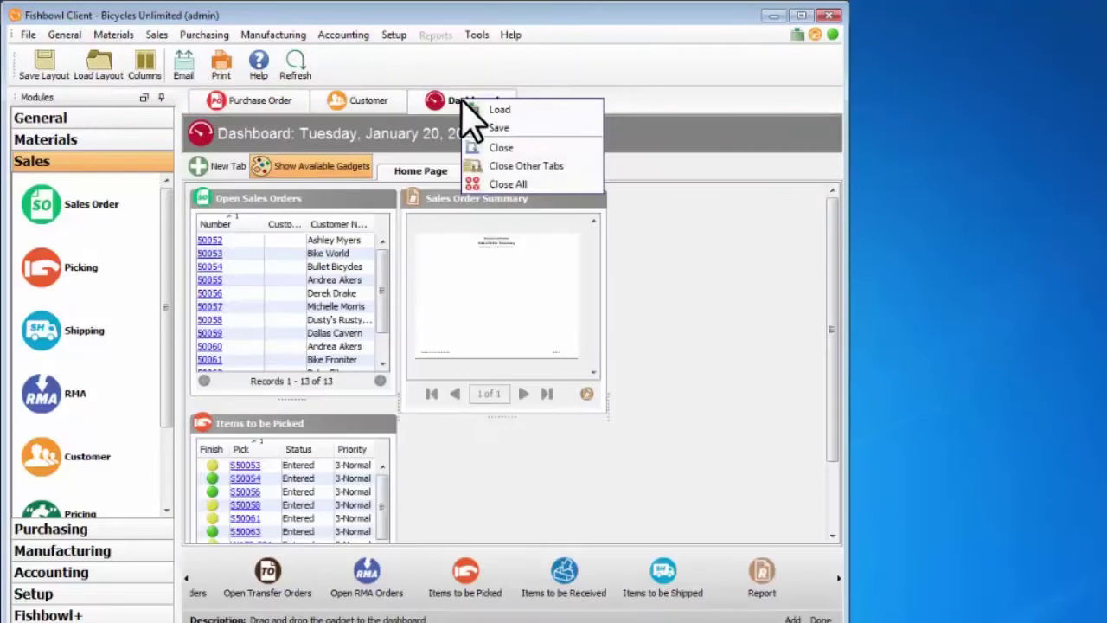
click(578, 173)
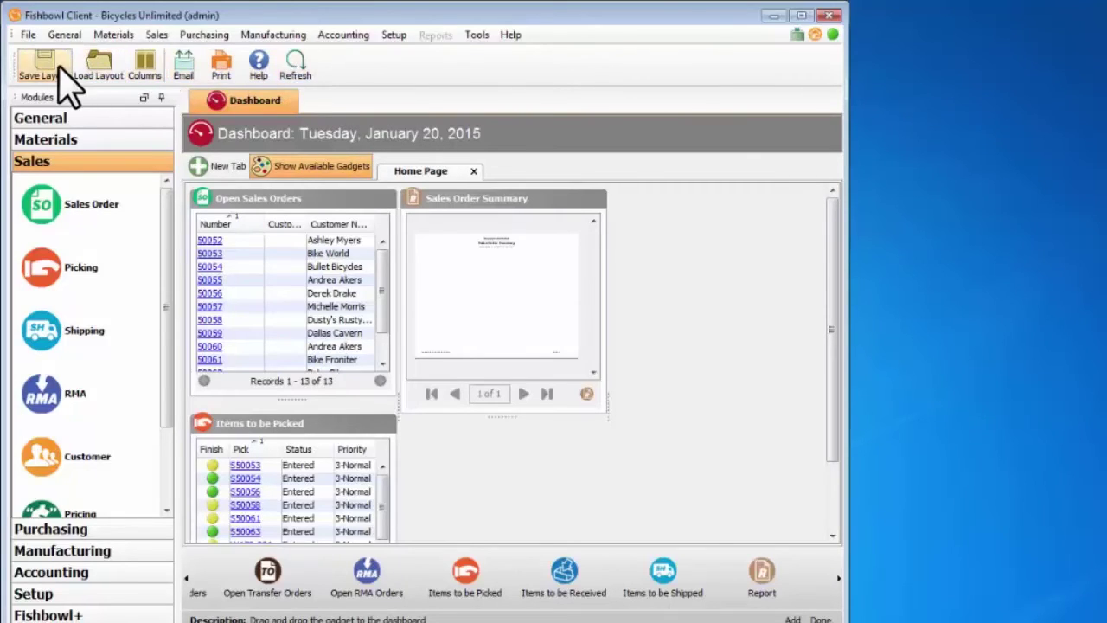
- Open the Sales Order module, and the Purchase Order, Vendor and Receiving modules from the Purchasing group
click(104, 205)
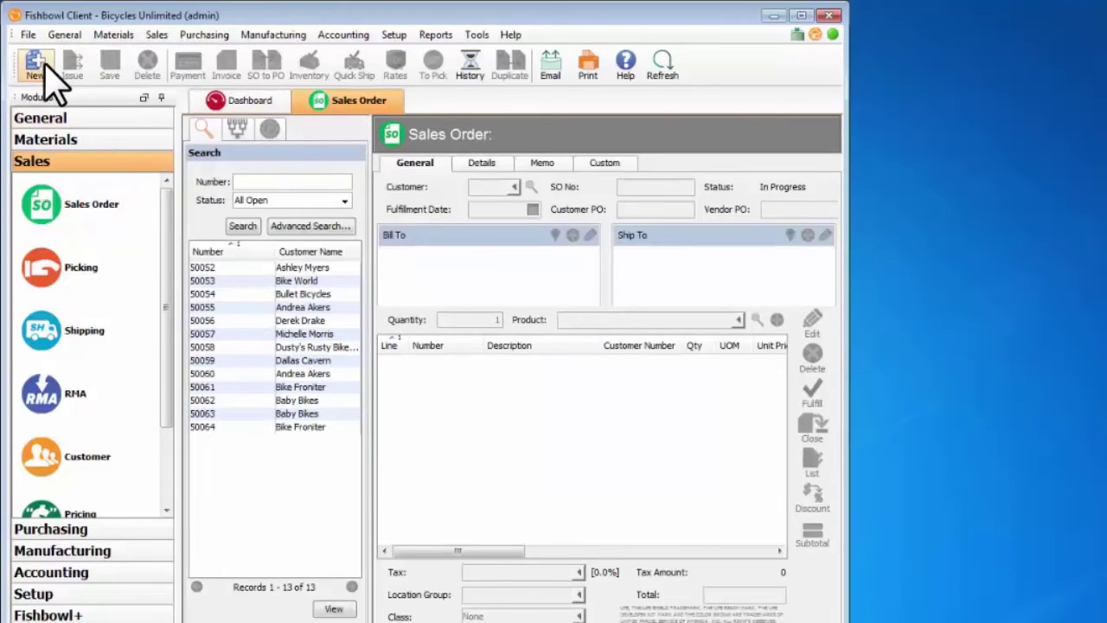
click(101, 529)
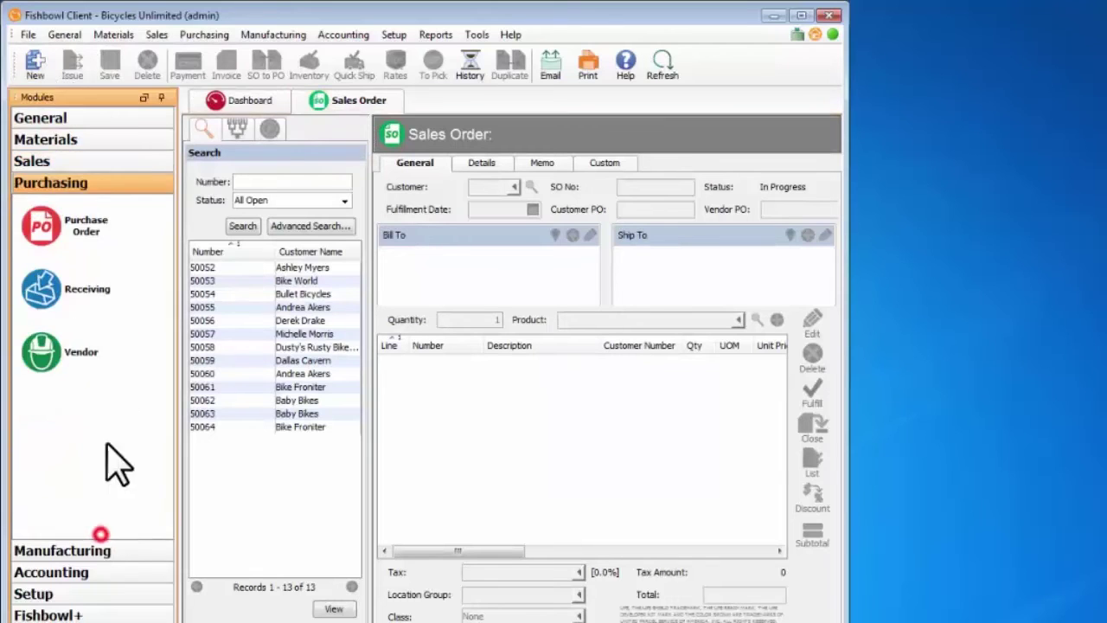
click(101, 251)
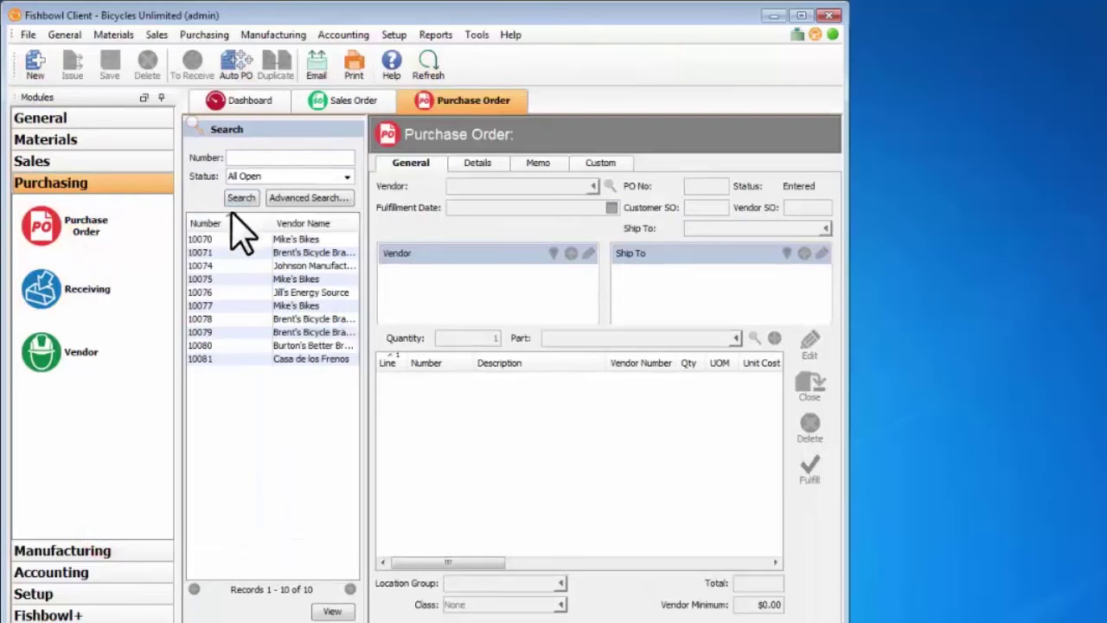
click(96, 359)
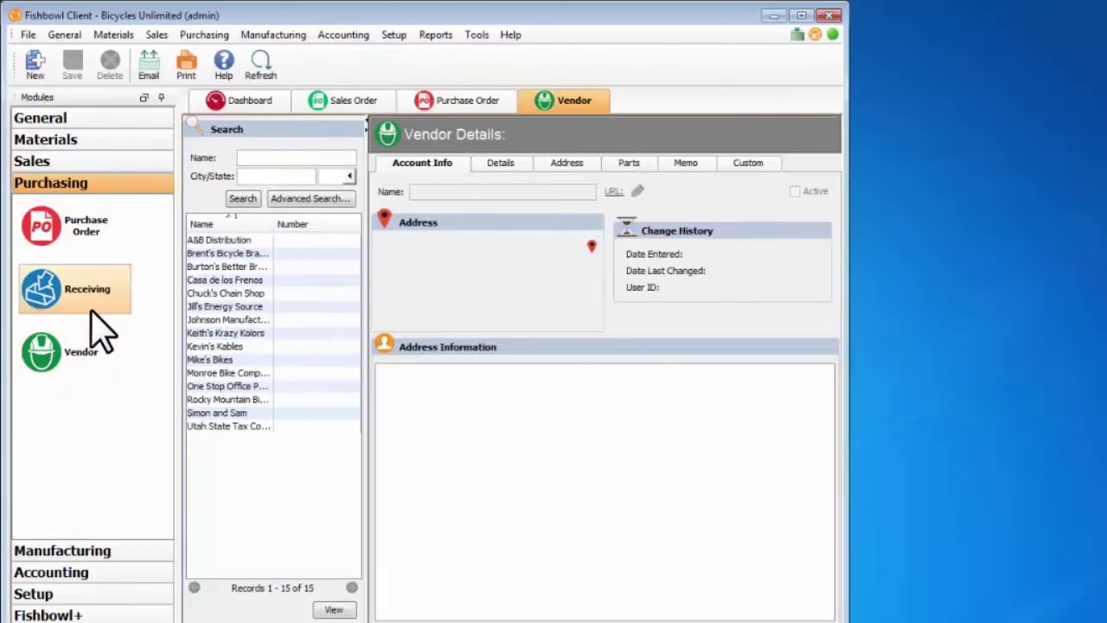
click(92, 301)
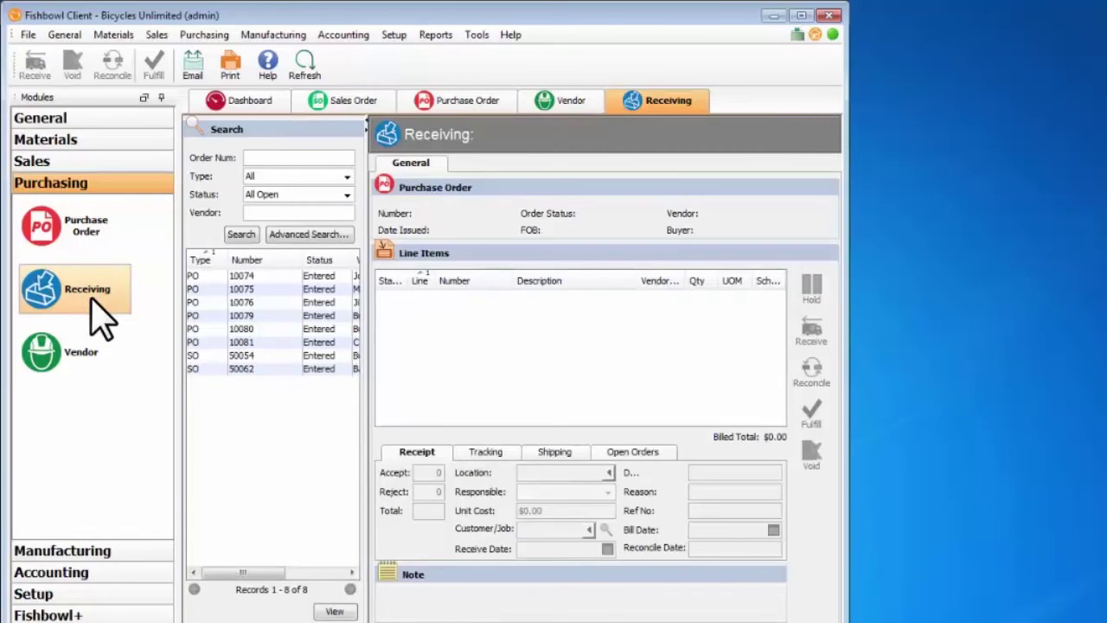
- Compare the lists of reports offered for the Receiving and Sales Order modules
click(437, 35)
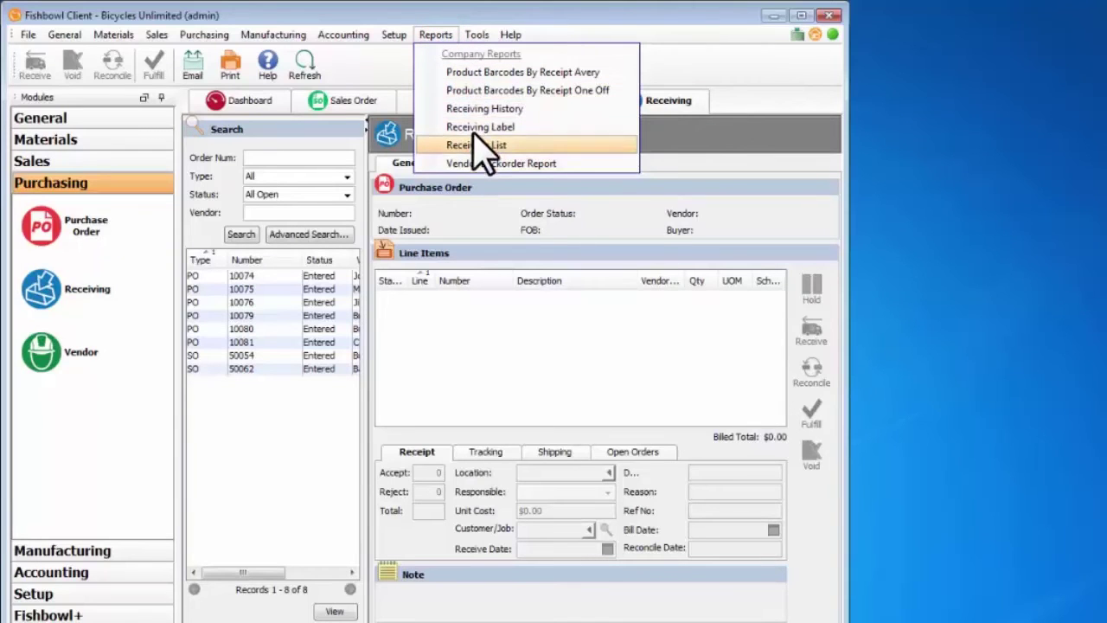
click(675, 76)
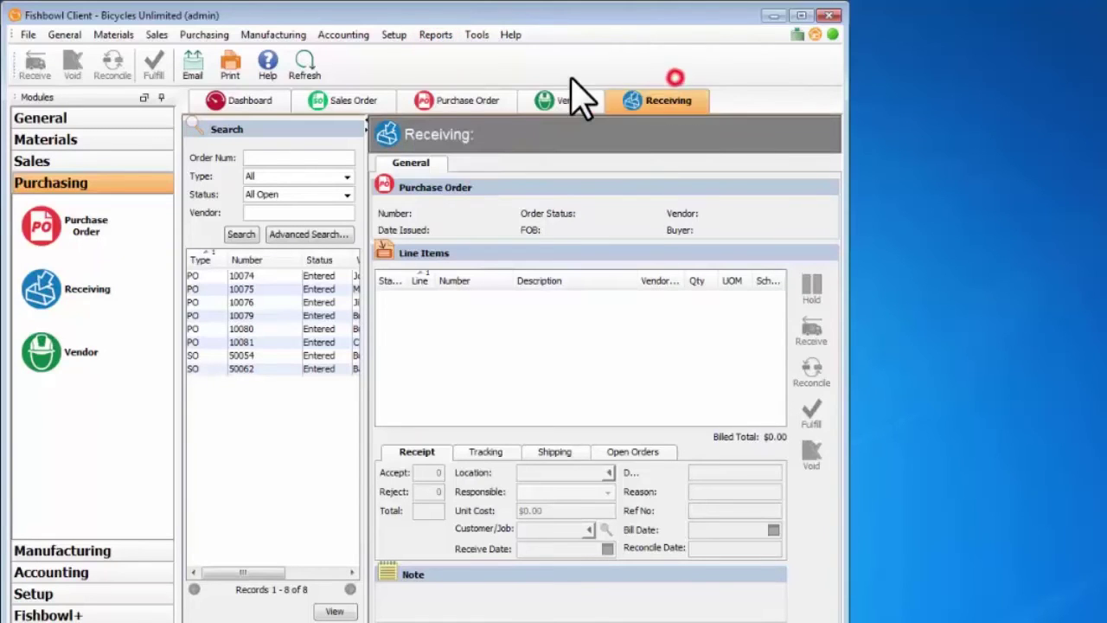
click(356, 99)
click(435, 34)
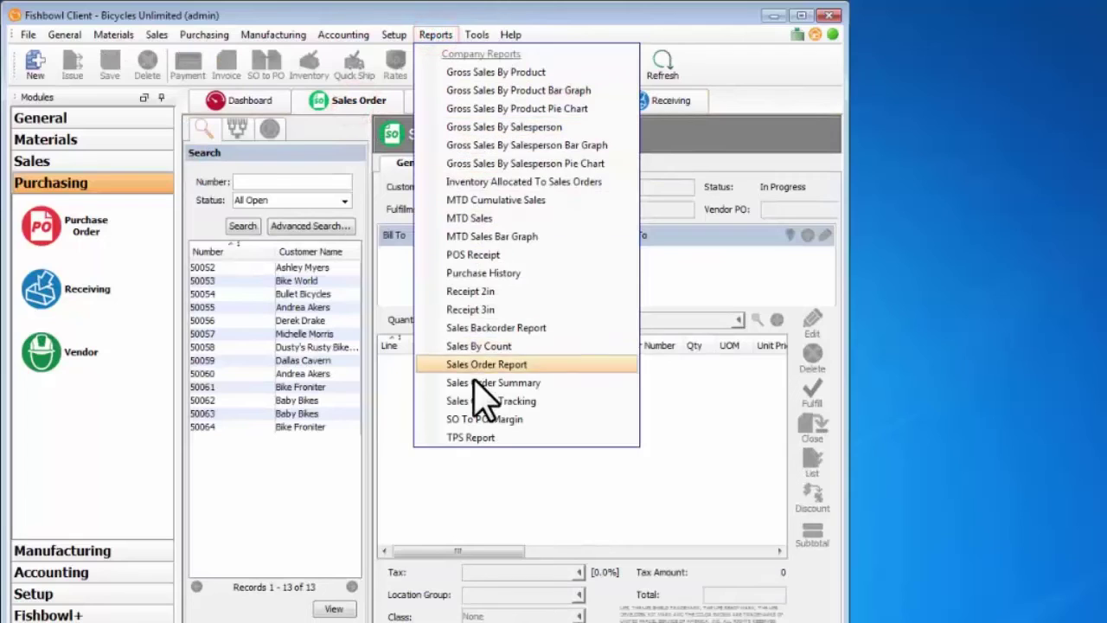
click(732, 67)
- View the module options for Sales Order and close them without changes
click(478, 36)
click(510, 54)
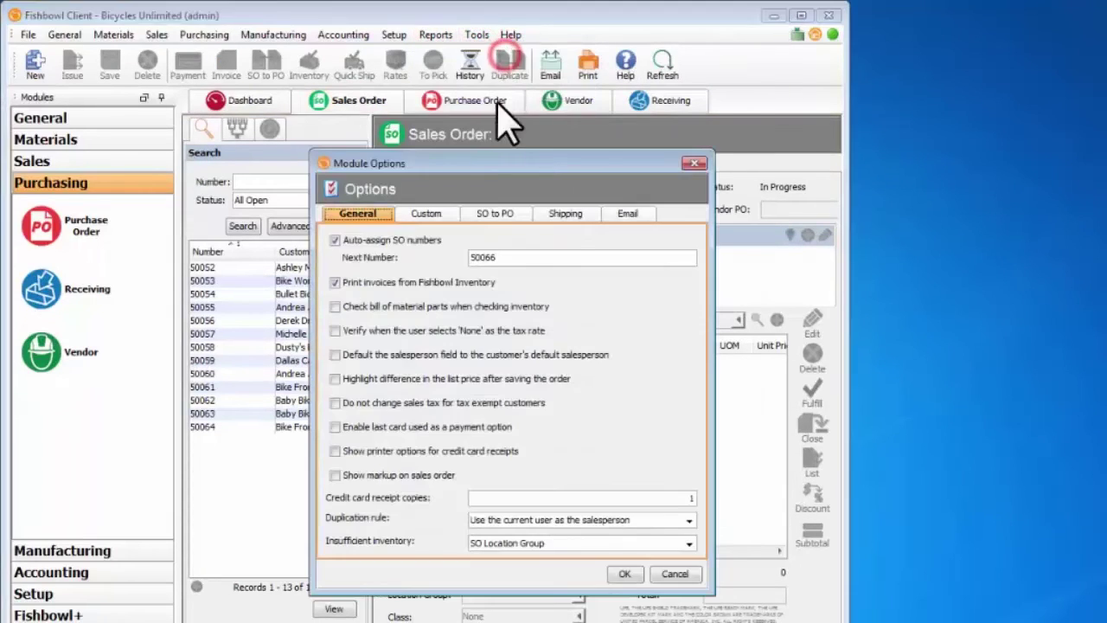
click(695, 164)
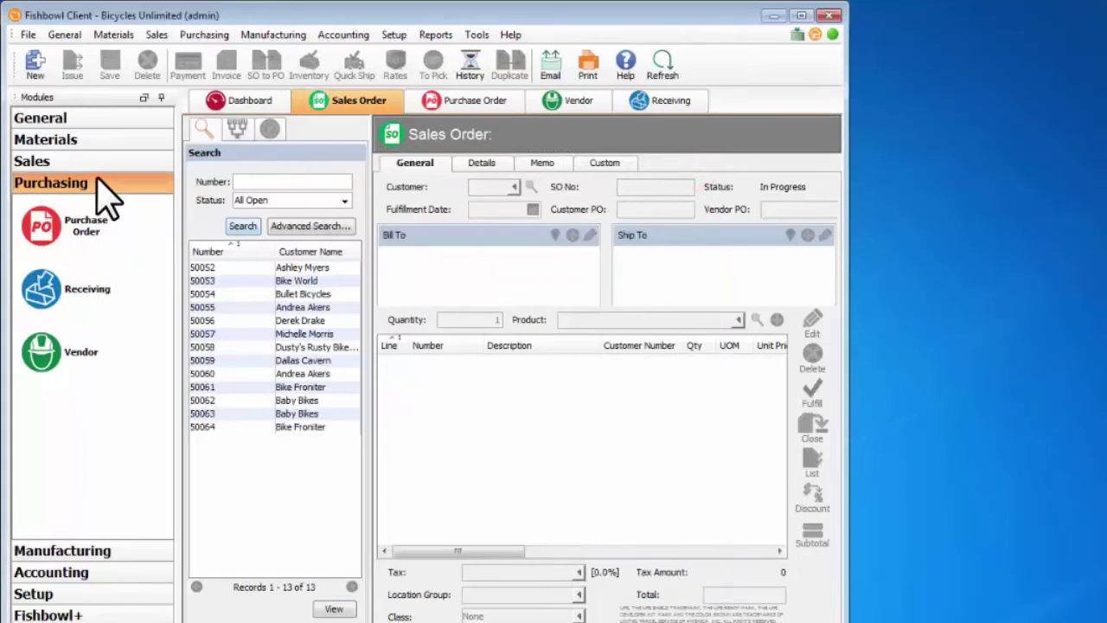
- Open the Customer module from the Sales group and check whether it offers module options
click(35, 162)
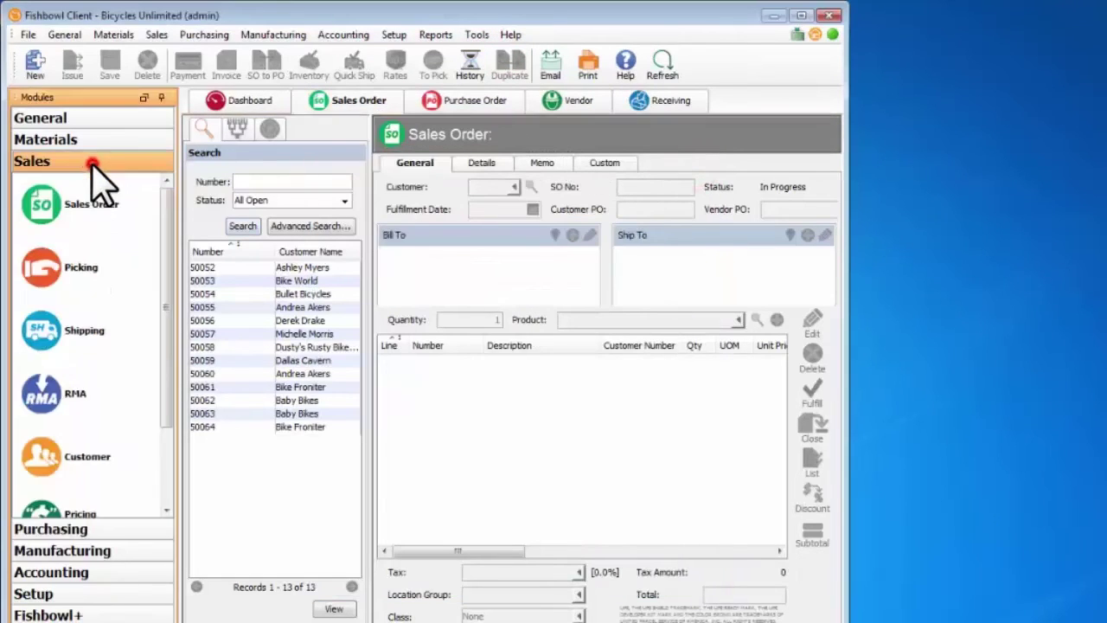
click(97, 462)
click(476, 35)
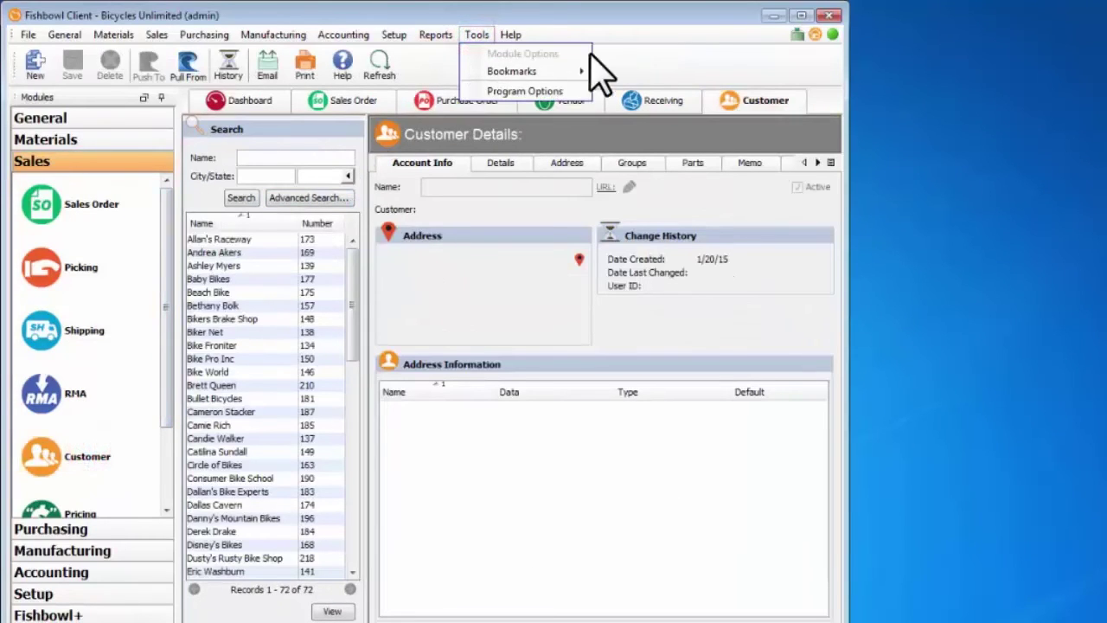
click(649, 57)
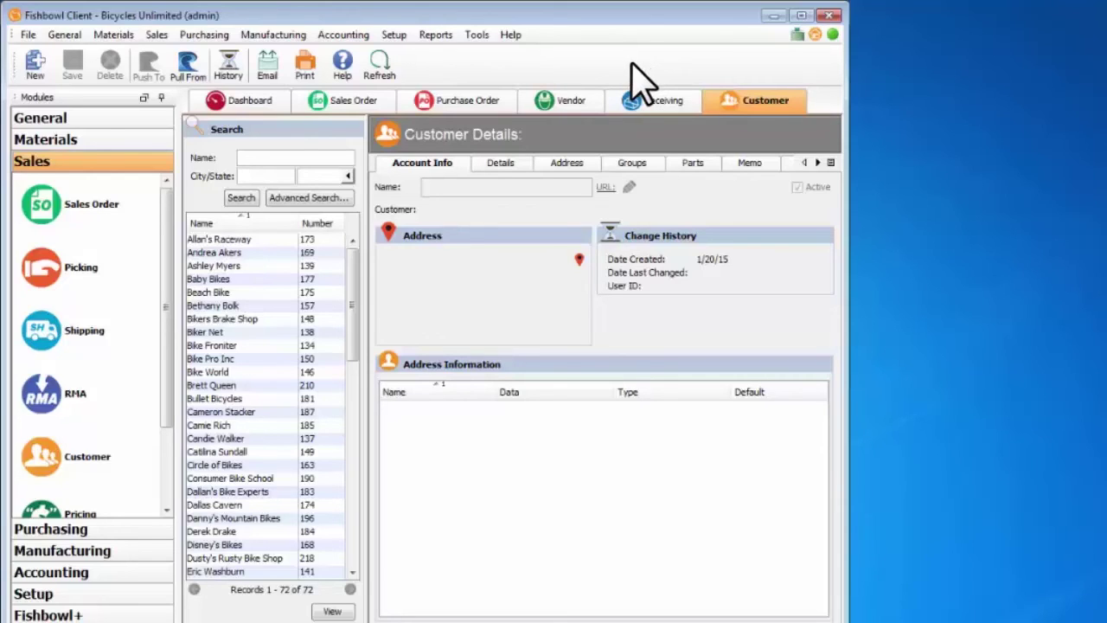
- Open the Reports module from the General group, view its module options and close them without changes
click(104, 117)
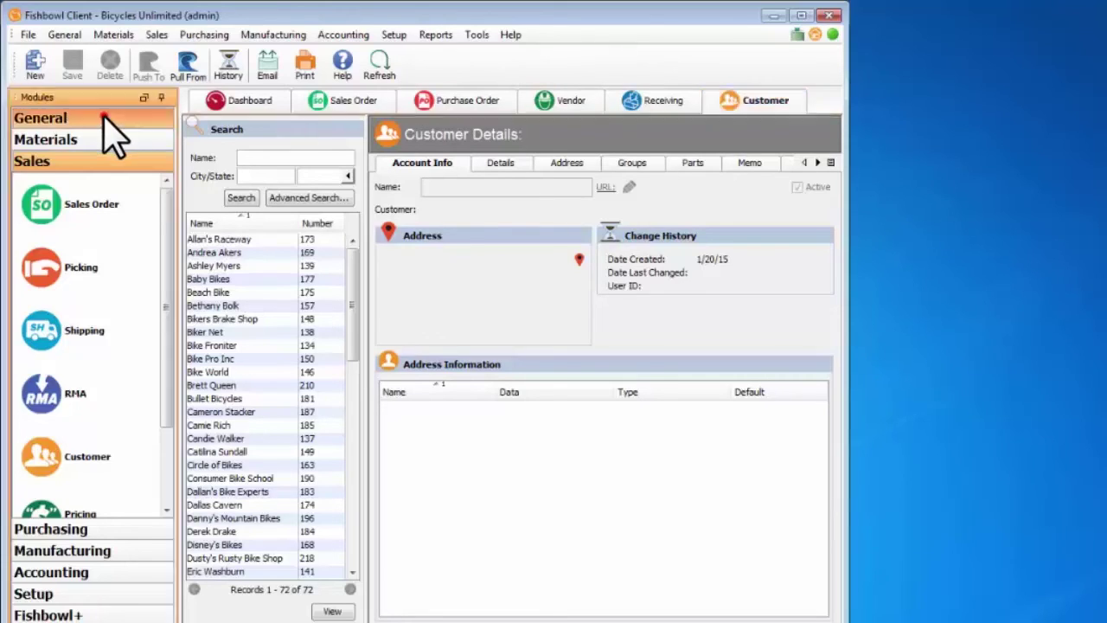
click(71, 292)
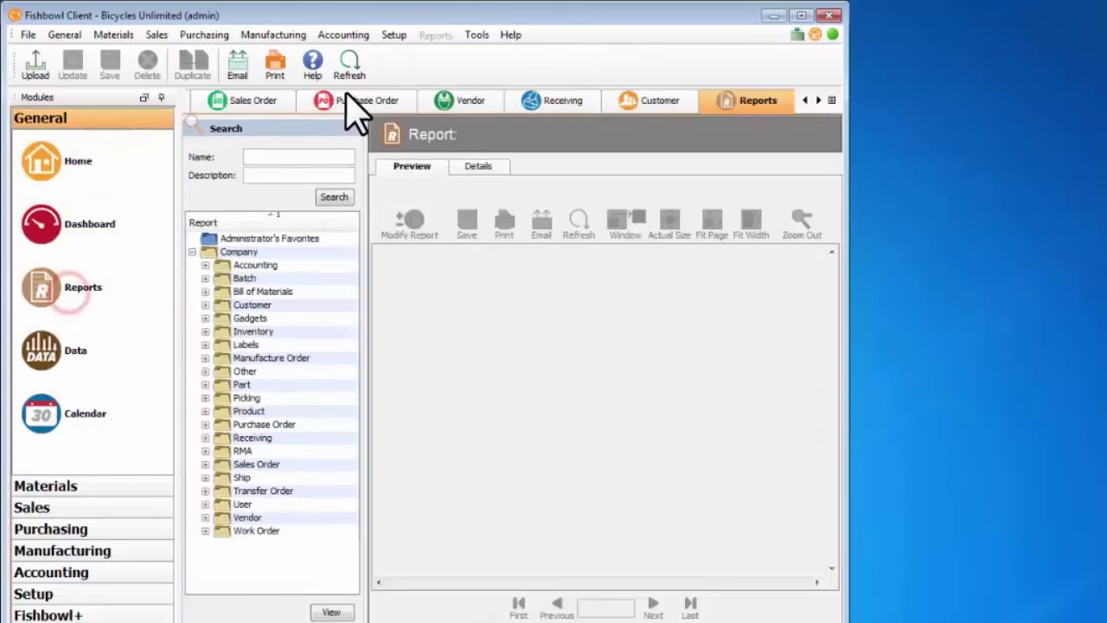
click(475, 35)
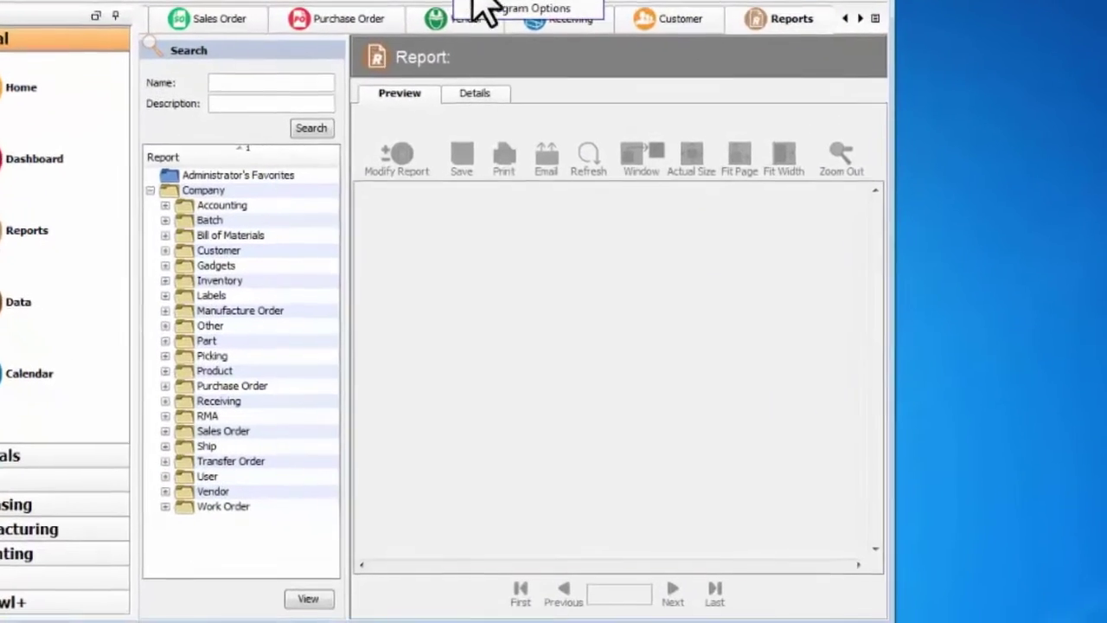
click(493, 54)
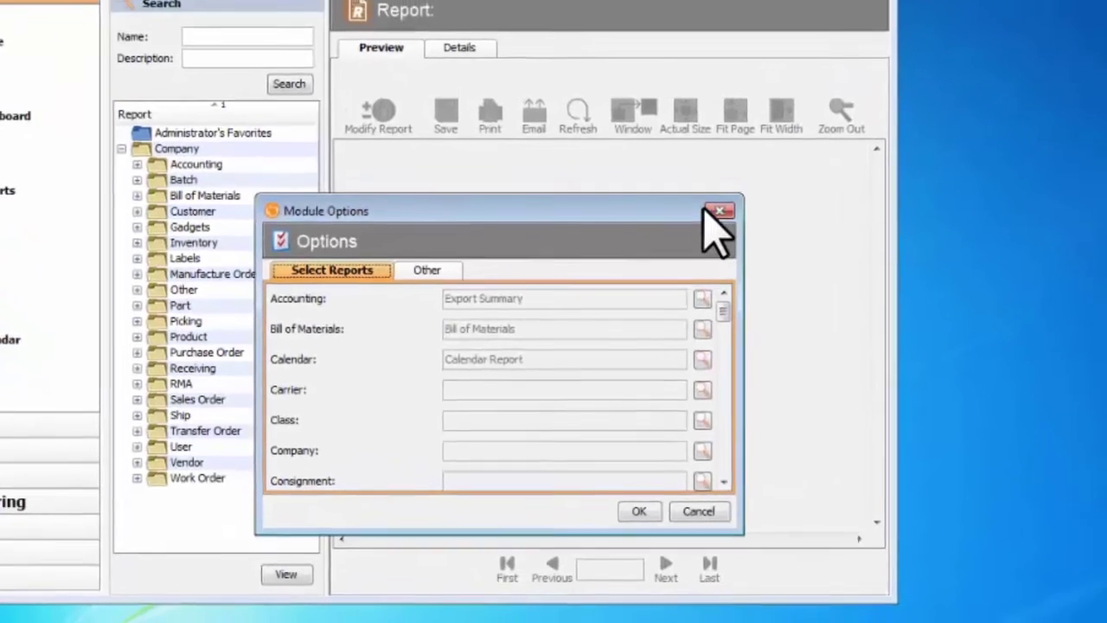
click(747, 202)
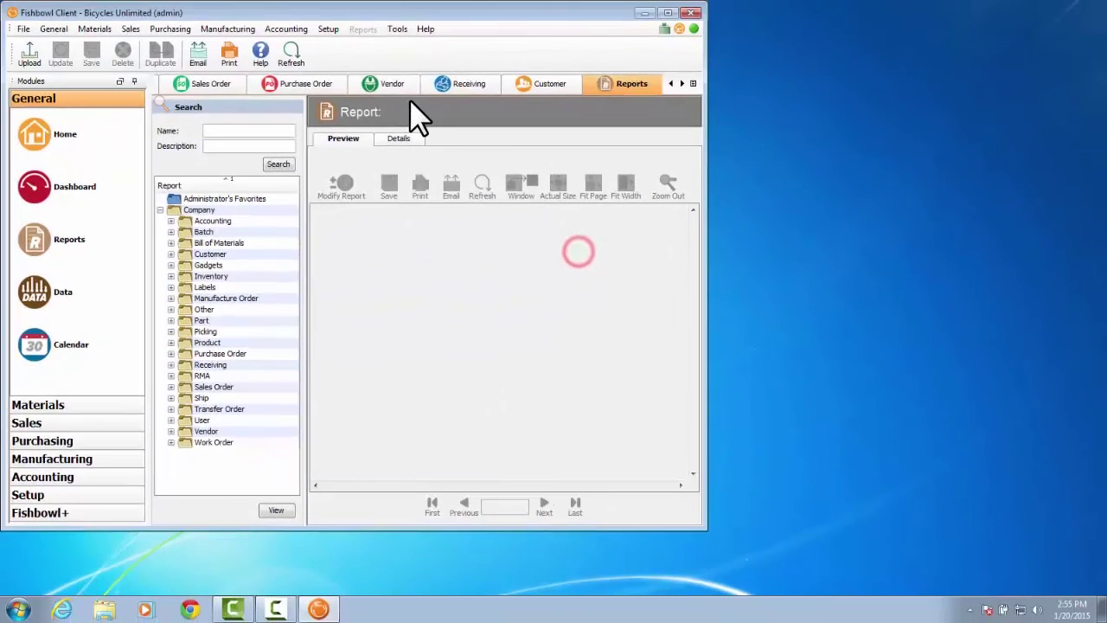
- Switch to the open Sales Order module
click(207, 83)
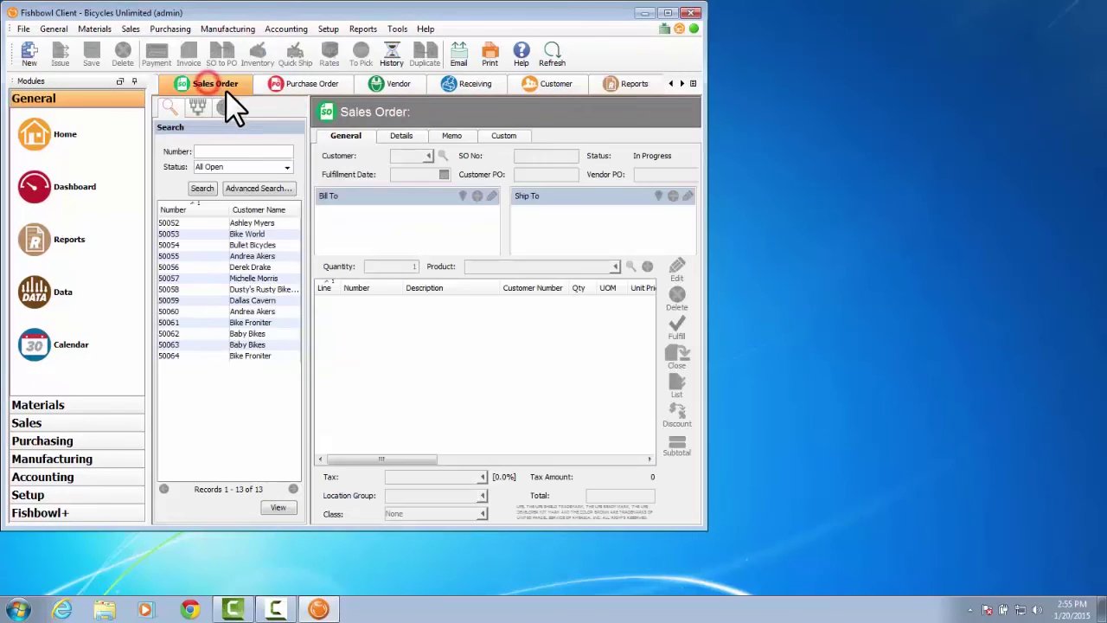